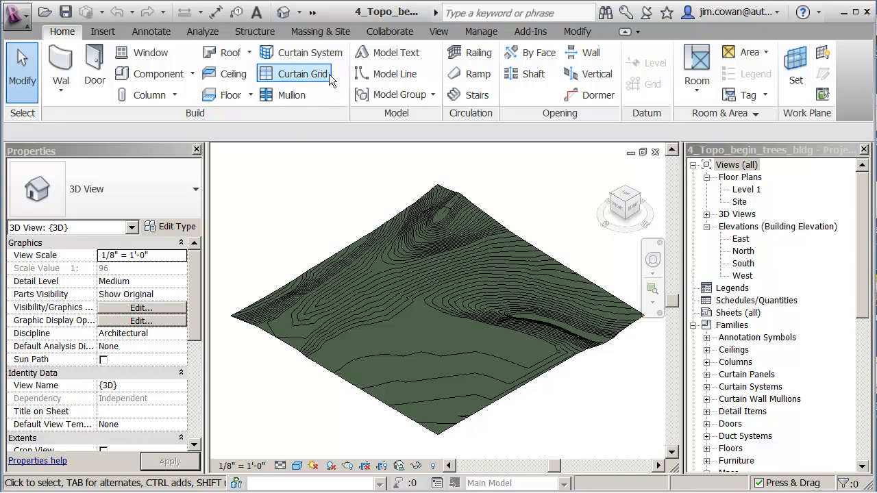
Place two RPC Tree - Conifer Douglas Fir - 60' site components on the toposurface's ridge near the west edge
{"action": "left_click", "coordinate": [331, 34]}
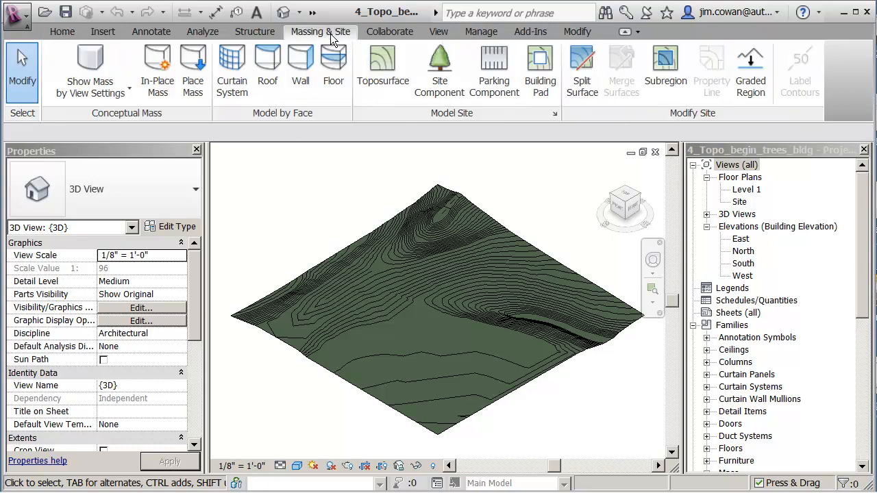
{"action": "left_click", "coordinate": [442, 96]}
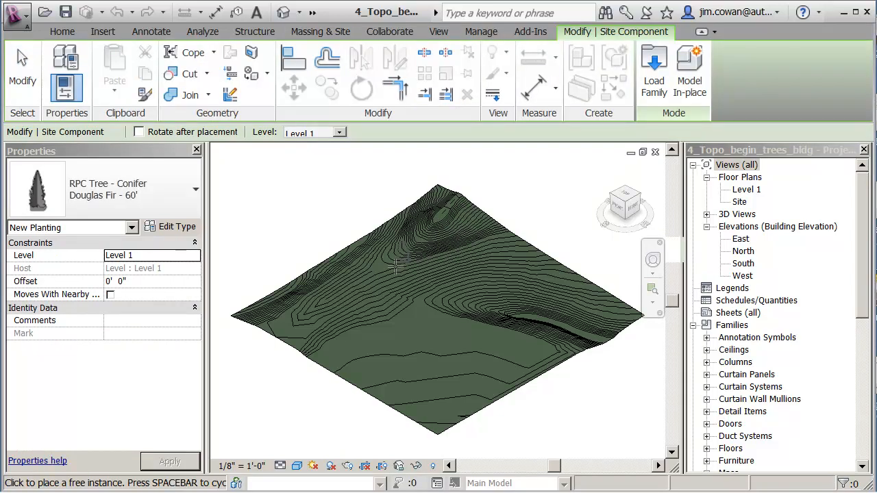
{"action": "left_click", "coordinate": [334, 292]}
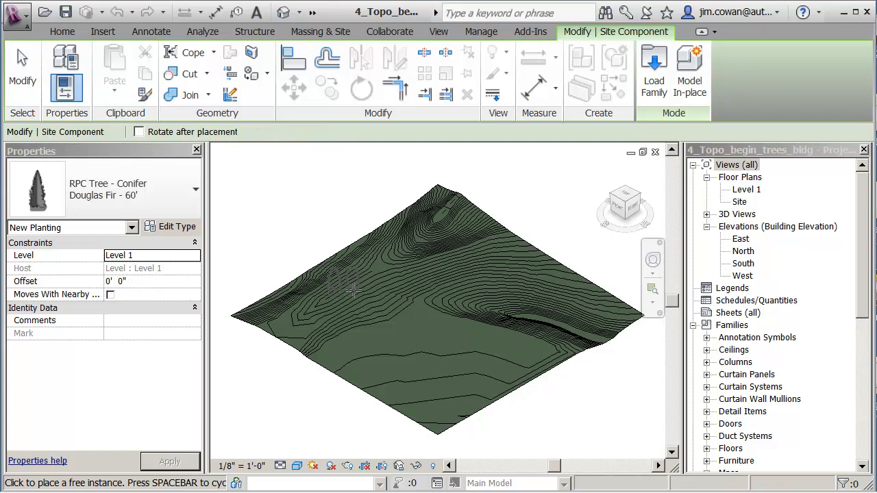
{"action": "left_click", "coordinate": [355, 277]}
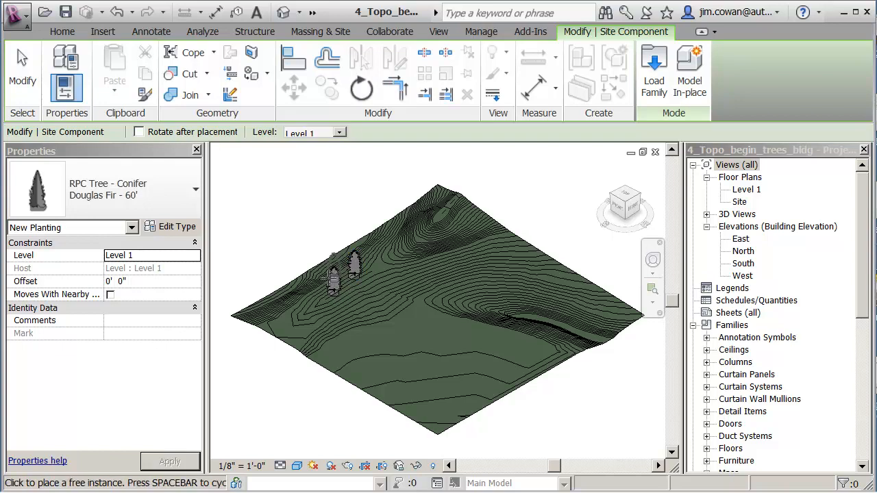
{"action": "left_click", "coordinate": [194, 192]}
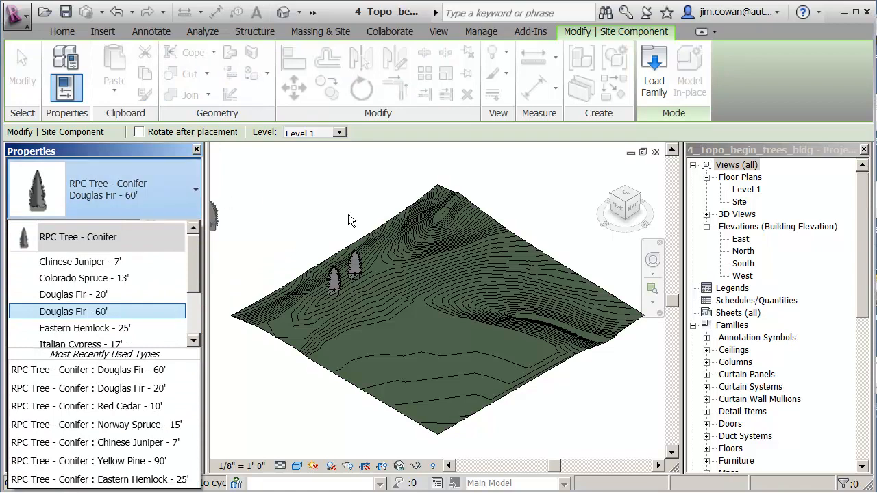
{"action": "key", "text": "Escape"}
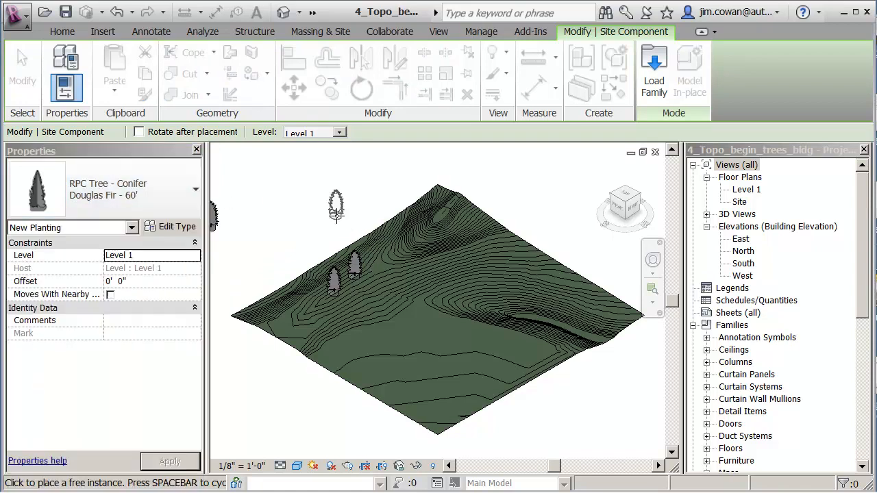
{"action": "key", "text": "Escape"}
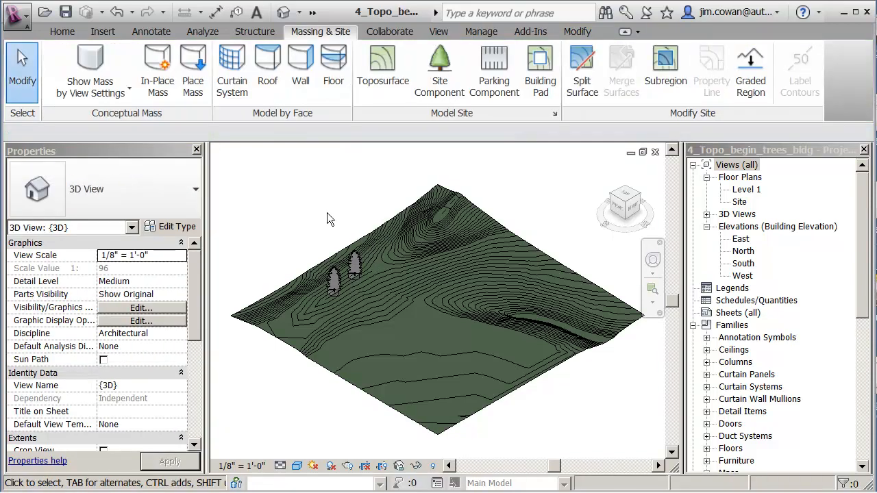
Examine how the two trees sit on the terrain from the front and left, ending in the home 3D view
{"action": "left_click", "coordinate": [620, 211]}
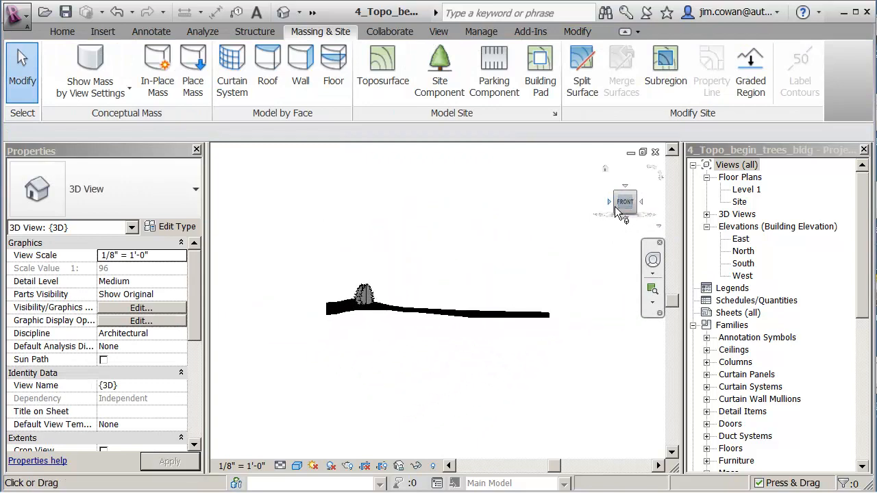
{"action": "left_click", "coordinate": [609, 204]}
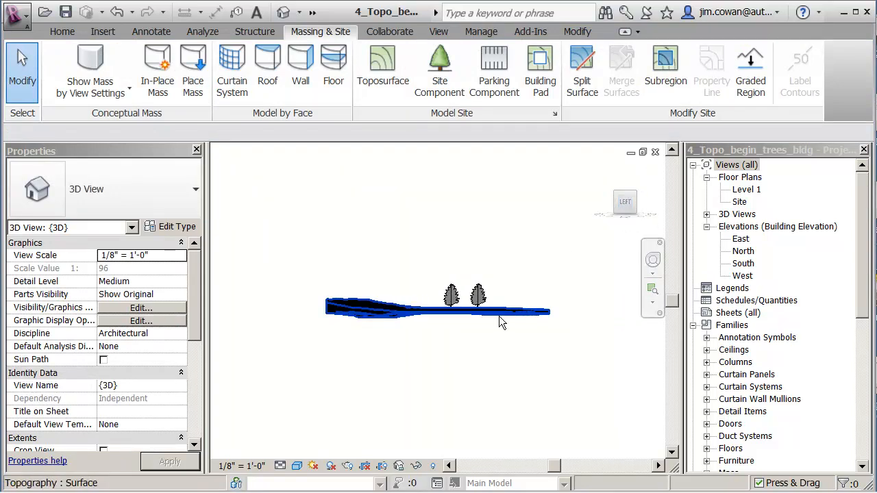
{"action": "scroll", "coordinate": [458, 319], "scroll_direction": "up", "scroll_amount": 2}
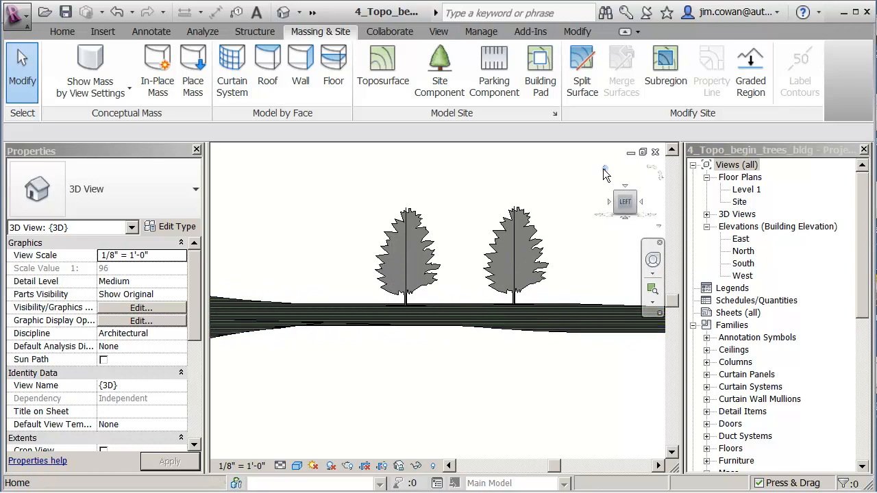
{"action": "mouse_move", "coordinate": [597, 175]}
{"action": "left_click", "coordinate": [606, 168]}
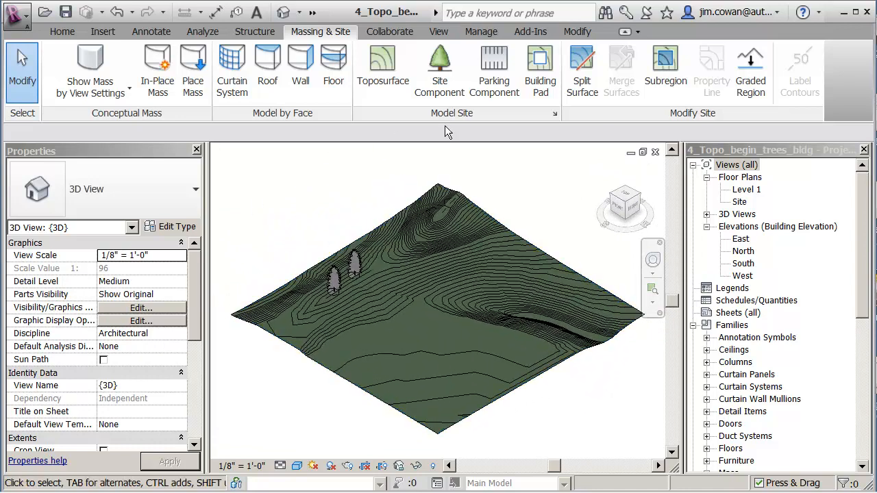
Place two more Douglas Fir - 60' trees on the steep hill near the toposurface's northwest corner
{"action": "left_click", "coordinate": [441, 86]}
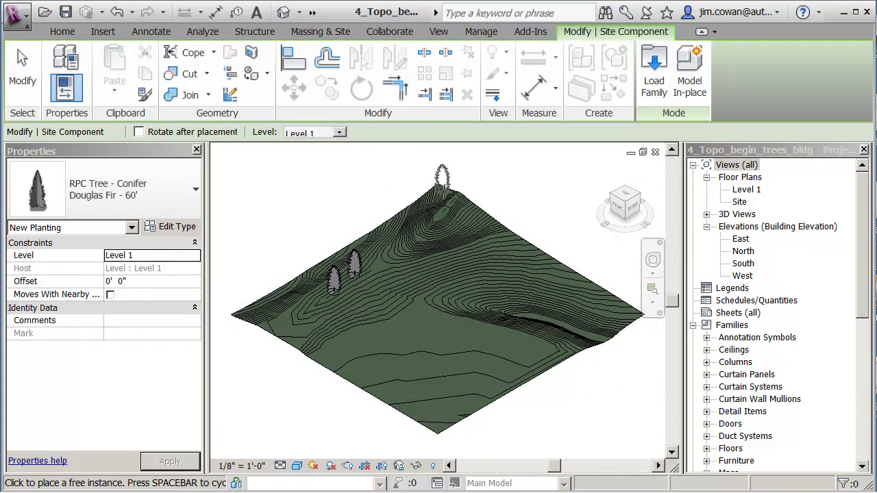
{"action": "left_click", "coordinate": [447, 215]}
{"action": "left_click", "coordinate": [434, 244]}
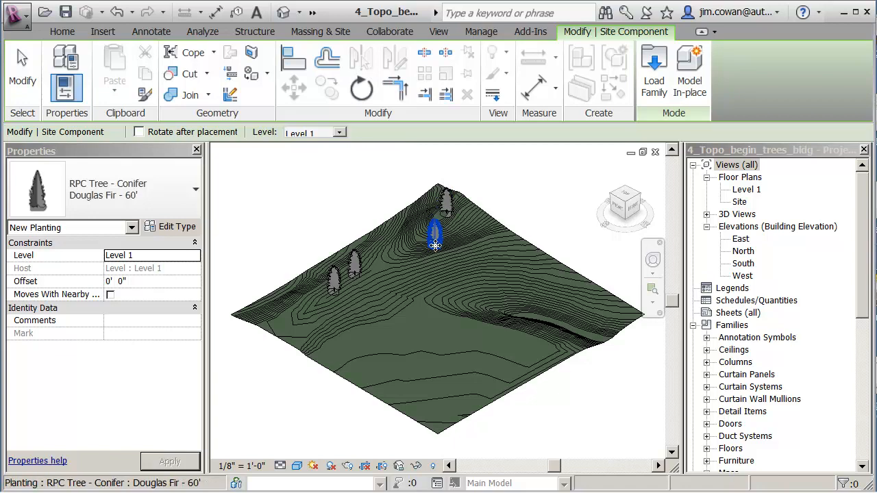
Check the hill trees' base heights on the slope from the right side, restore the home view and end tree placement
{"action": "left_click", "coordinate": [637, 213]}
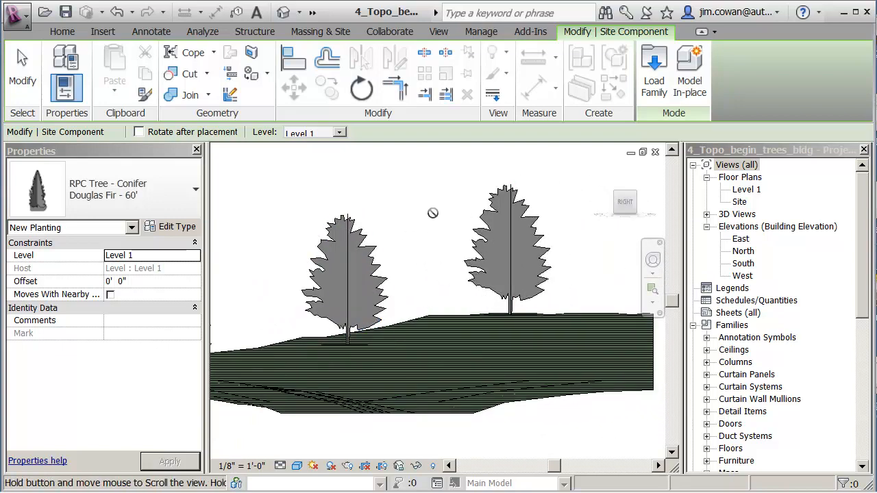
{"action": "left_click", "coordinate": [606, 170]}
{"action": "middle_click_drag", "start_coordinate": [496, 190], "coordinate": [539, 239]}
{"action": "middle_click_drag", "start_coordinate": [488, 215], "coordinate": [493, 201]}
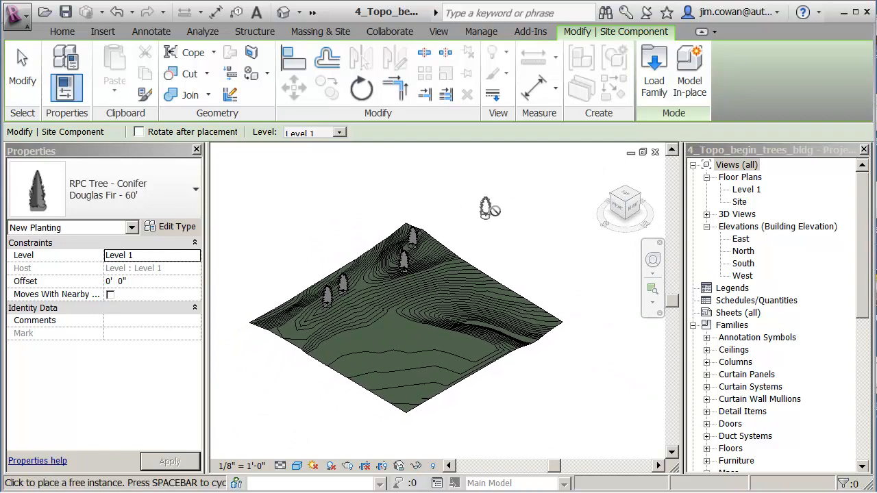
{"action": "scroll", "coordinate": [522, 196], "scroll_direction": "up", "scroll_amount": 5}
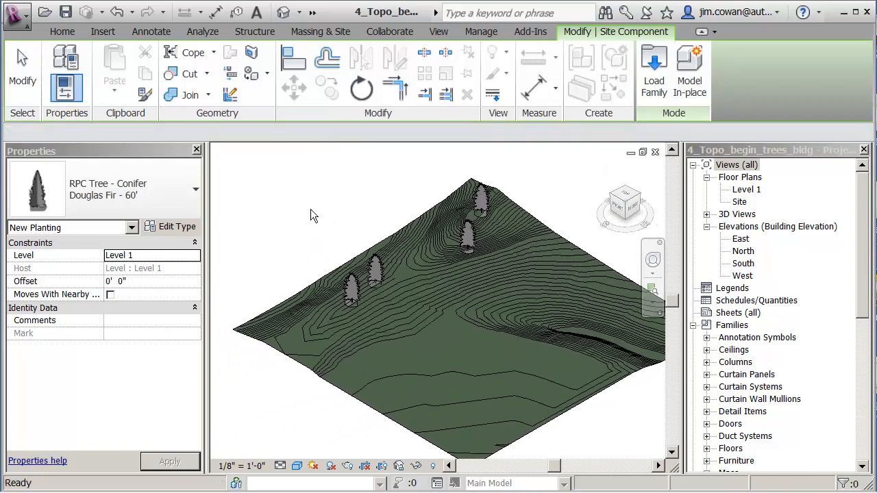
{"action": "key", "text": "Escape"}
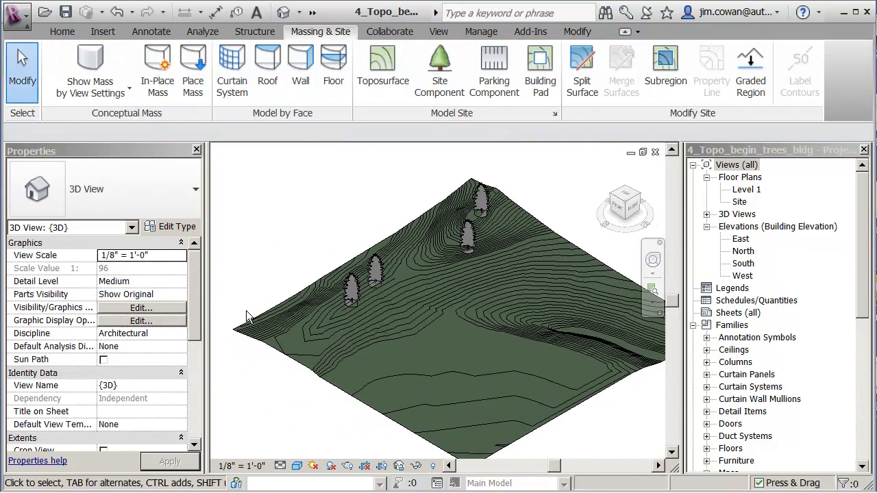
Turn on shadows in the 3D view and inspect those cast by the two trees near the west edge
{"action": "left_click", "coordinate": [331, 467]}
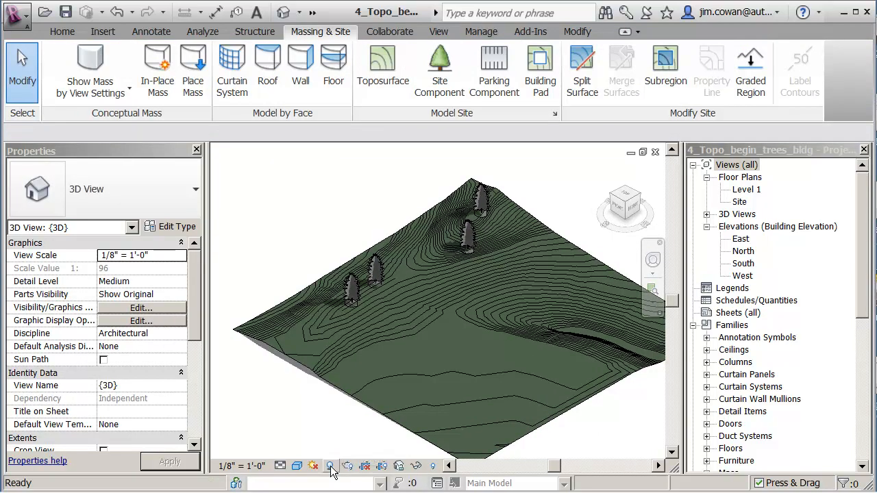
{"action": "scroll", "coordinate": [337, 325], "scroll_direction": "up", "scroll_amount": 6}
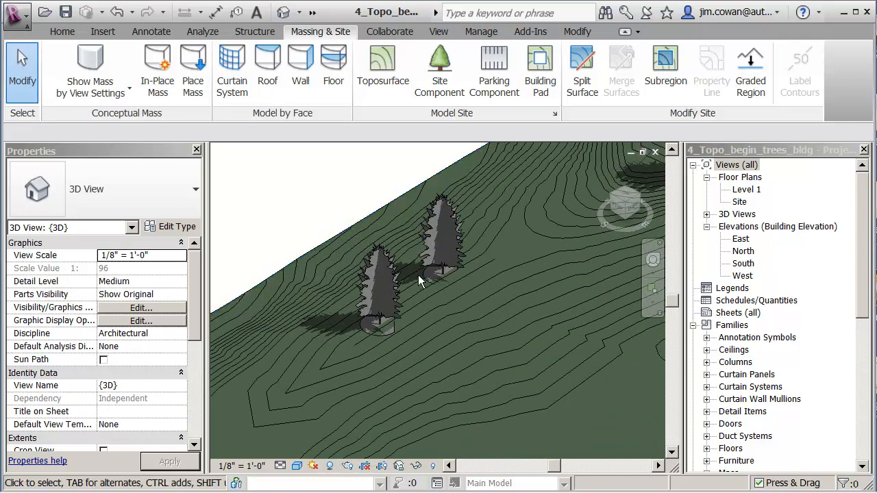
{"action": "scroll", "coordinate": [378, 296], "scroll_direction": "down", "scroll_amount": 5}
{"action": "middle_click_drag", "start_coordinate": [381, 300], "coordinate": [351, 310]}
{"action": "scroll", "coordinate": [378, 279], "scroll_direction": "down", "scroll_amount": 1}
{"action": "scroll", "coordinate": [354, 290], "scroll_direction": "down", "scroll_amount": 1}
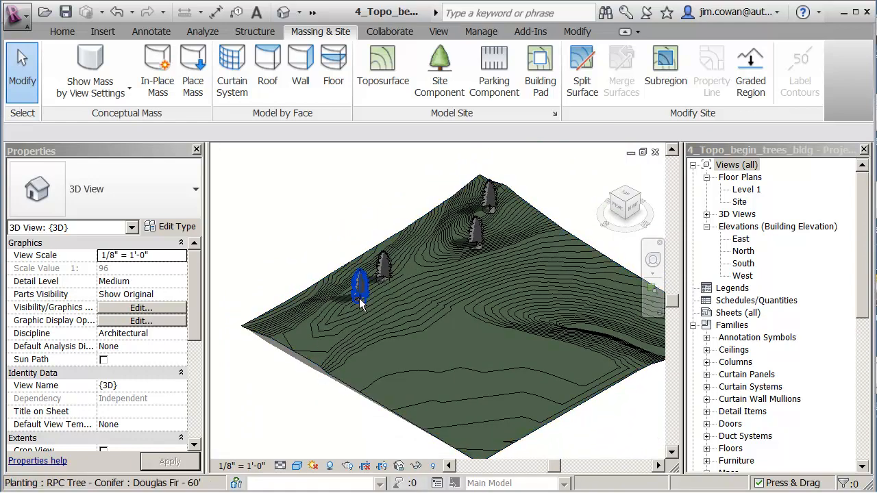
Delete all four Douglas Fir trees from the toposurface
{"action": "left_click_drag", "start_coordinate": [357, 286], "coordinate": [476, 221]}
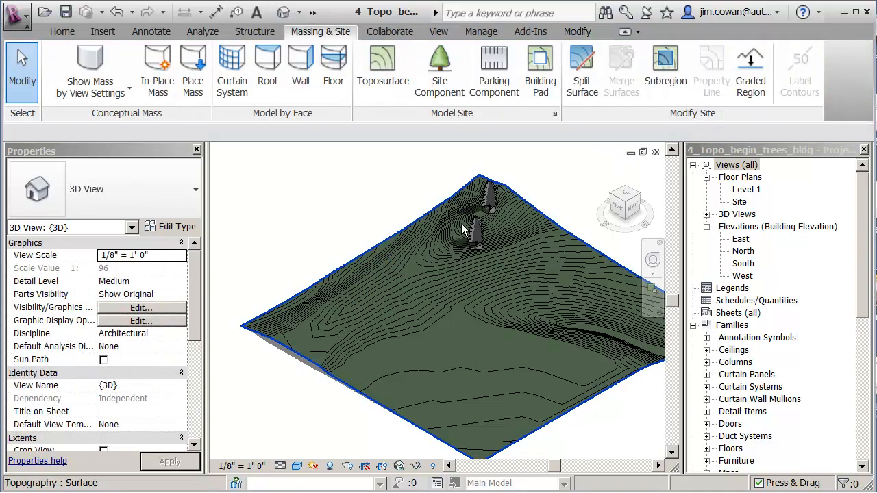
{"action": "left_click", "coordinate": [479, 220]}
{"action": "key", "text": "Delete"}
{"action": "left_click", "coordinate": [489, 189]}
{"action": "key", "text": "Delete"}
Begin placing the Tree Round mass family, dismiss the Show Mass notice and set placement to the work plane
{"action": "middle_click_drag", "start_coordinate": [568, 190], "coordinate": [539, 179]}
{"action": "left_click_drag", "start_coordinate": [866, 278], "coordinate": [862, 388]}
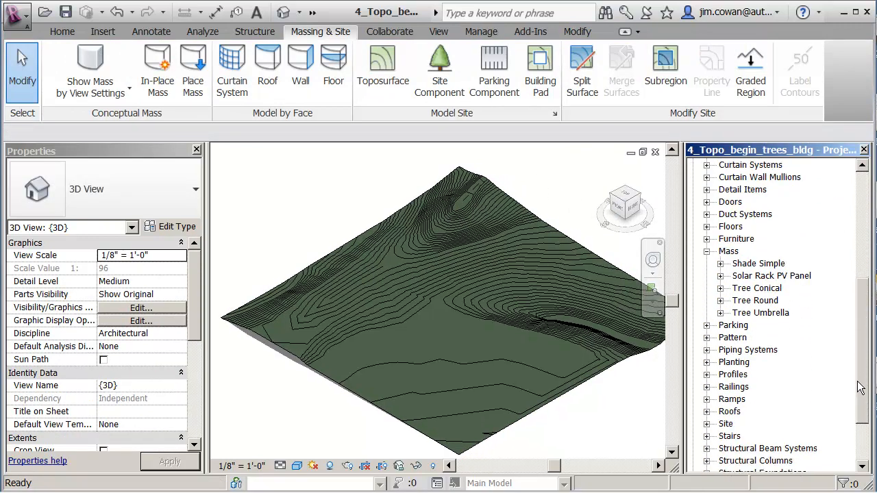
{"action": "left_click", "coordinate": [747, 301]}
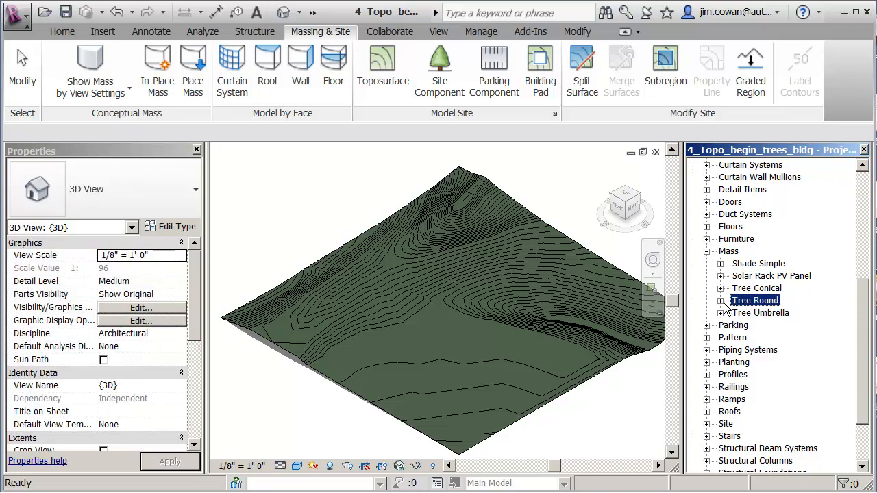
{"action": "left_click", "coordinate": [721, 302]}
{"action": "left_click_drag", "start_coordinate": [760, 314], "coordinate": [446, 296]}
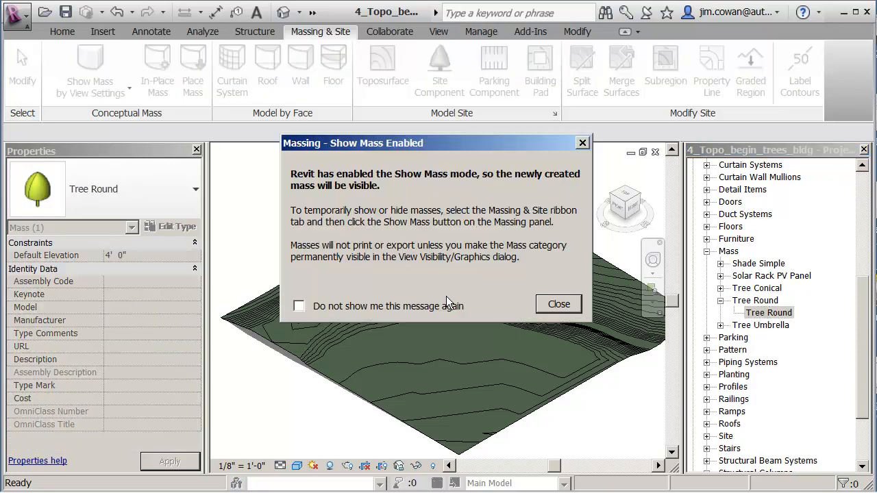
{"action": "left_click", "coordinate": [564, 305]}
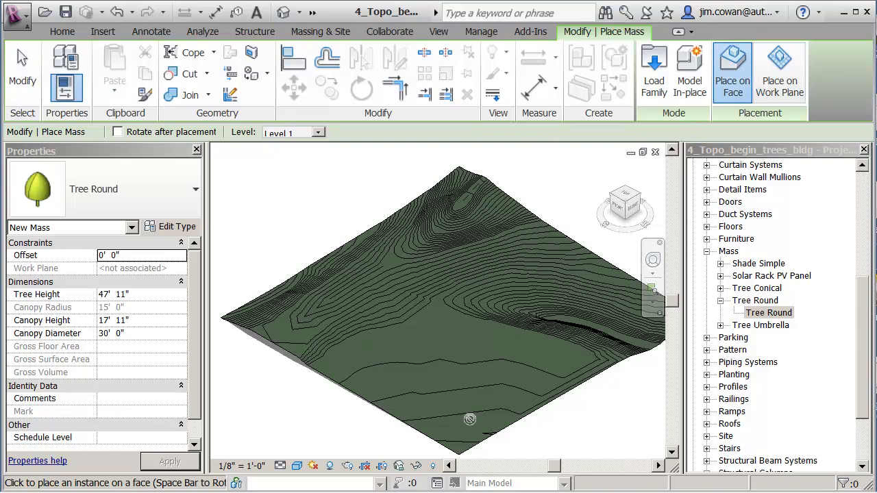
{"action": "left_click", "coordinate": [779, 72]}
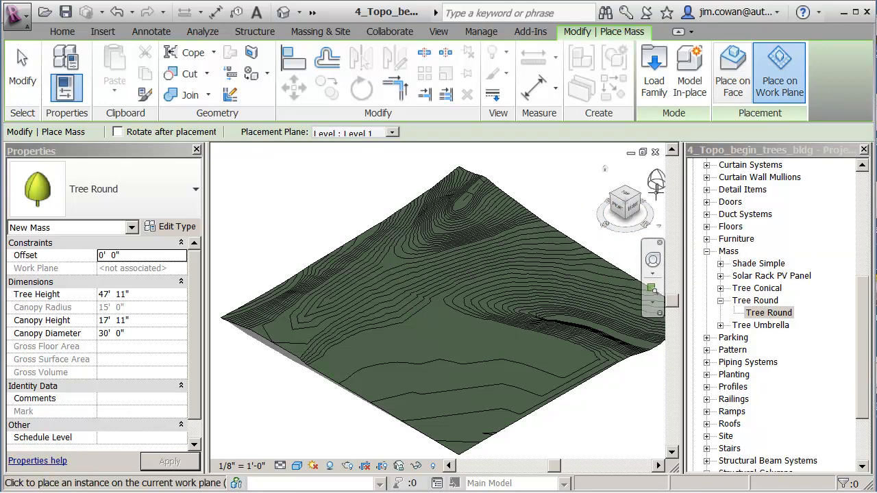
Check the Site plan, the South elevation's Level 1 line against the terrain, and the Level 1 floor plan
{"action": "left_click_drag", "start_coordinate": [861, 290], "coordinate": [861, 181]}
{"action": "double_click", "coordinate": [738, 202]}
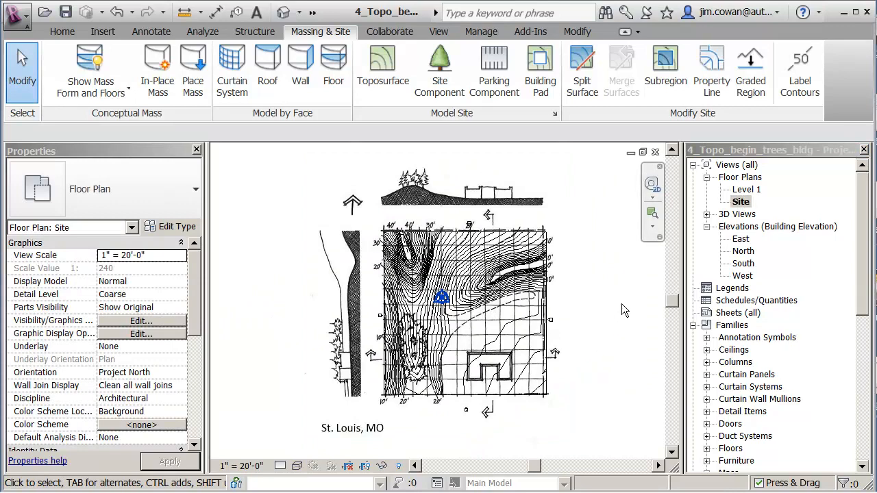
{"action": "double_click", "coordinate": [742, 264]}
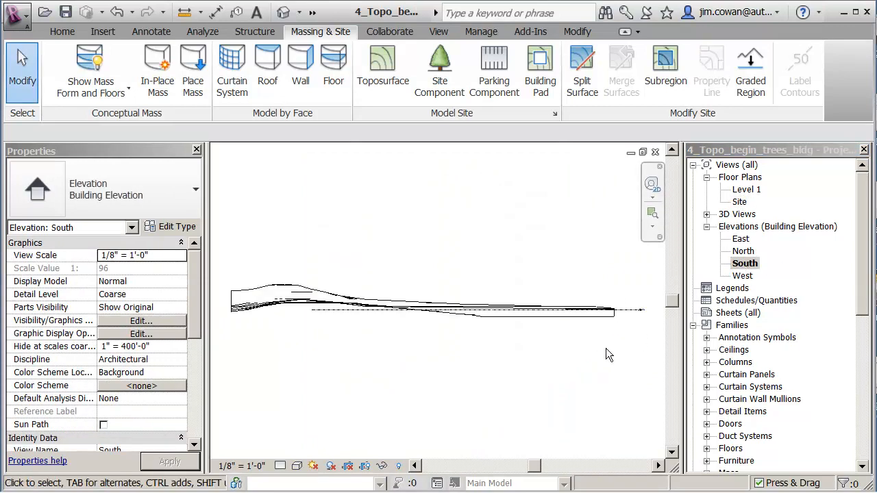
{"action": "scroll", "coordinate": [515, 308], "scroll_direction": "up", "scroll_amount": 5}
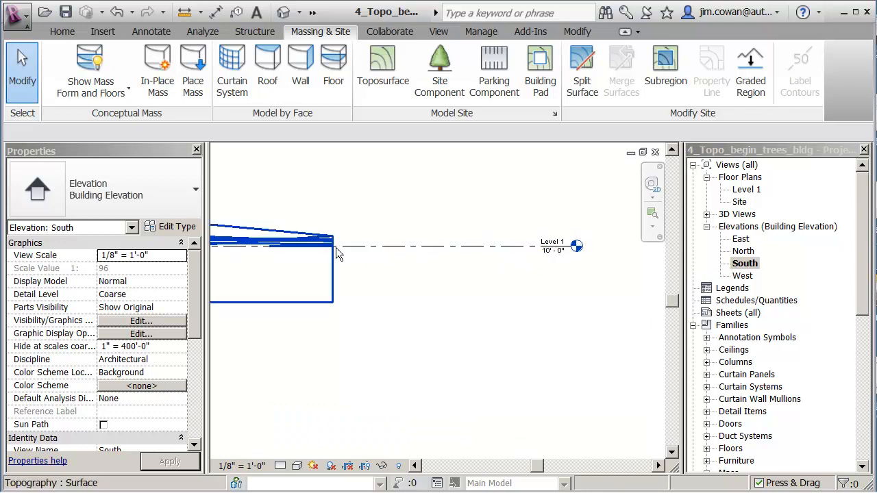
{"action": "scroll", "coordinate": [410, 285], "scroll_direction": "down", "scroll_amount": 2}
{"action": "middle_click_drag", "start_coordinate": [416, 300], "coordinate": [591, 330]}
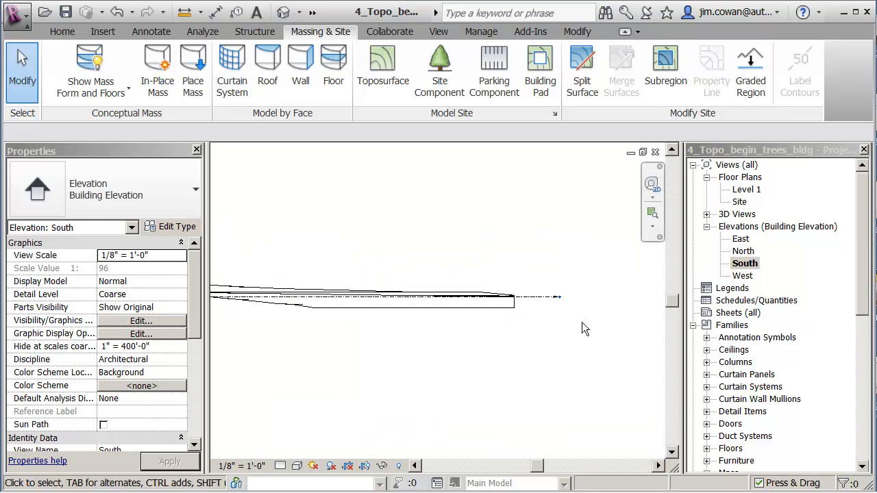
{"action": "double_click", "coordinate": [739, 191]}
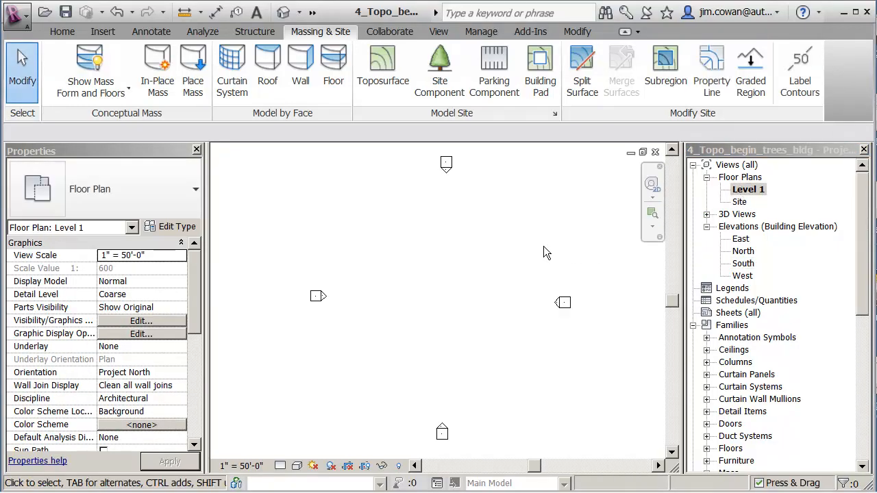
Return to the Site floor plan and collapse the Elevations group to bring the Mass tree families within reach
{"action": "left_click", "coordinate": [733, 203]}
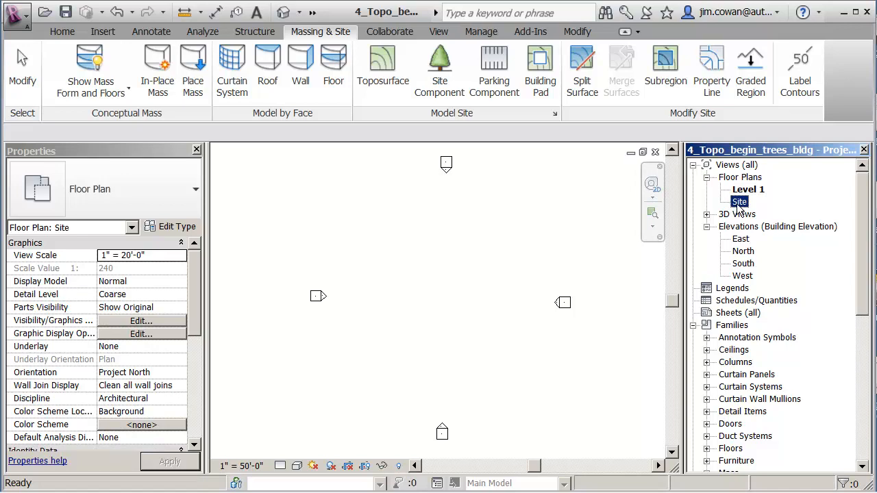
{"action": "double_click", "coordinate": [737, 206]}
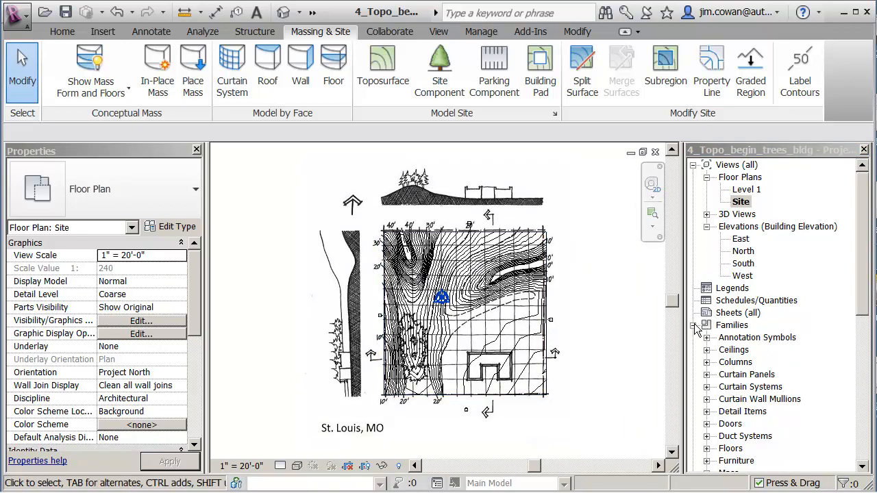
{"action": "left_click", "coordinate": [707, 228]}
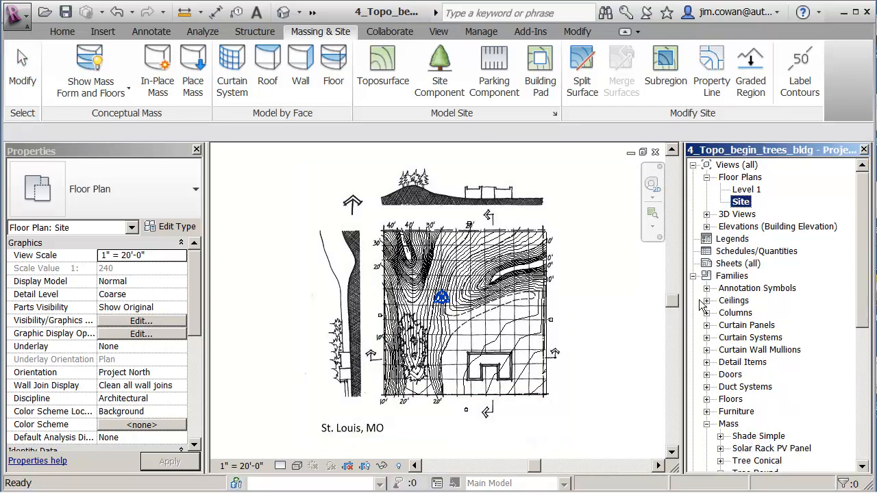
{"action": "left_click", "coordinate": [692, 276]}
{"action": "left_click", "coordinate": [692, 276]}
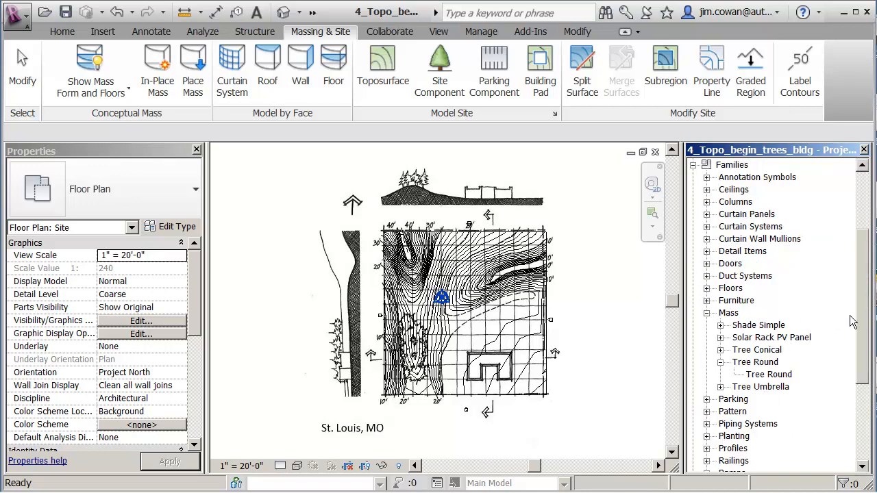
Place five Tree Round masses on the Level 1 work plane at trunk dots in the sketched grove
{"action": "left_click_drag", "start_coordinate": [861, 330], "coordinate": [848, 411]}
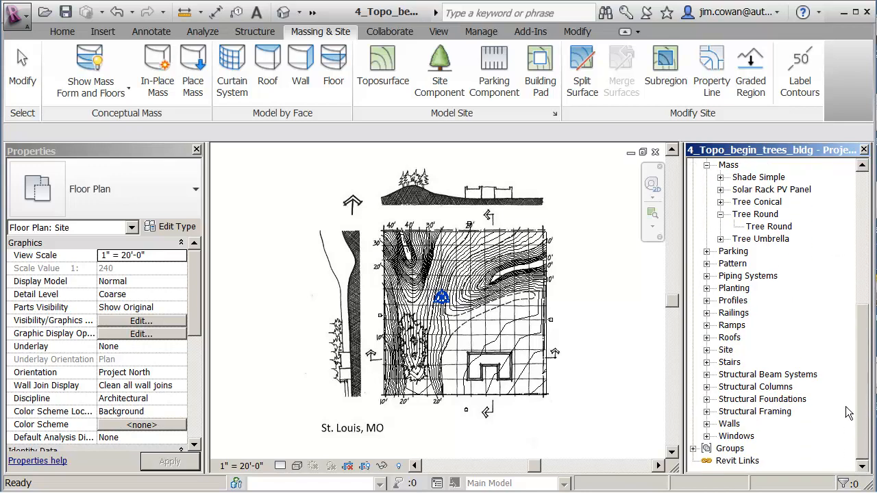
{"action": "left_click", "coordinate": [760, 227]}
{"action": "left_click_drag", "start_coordinate": [769, 226], "coordinate": [441, 280]}
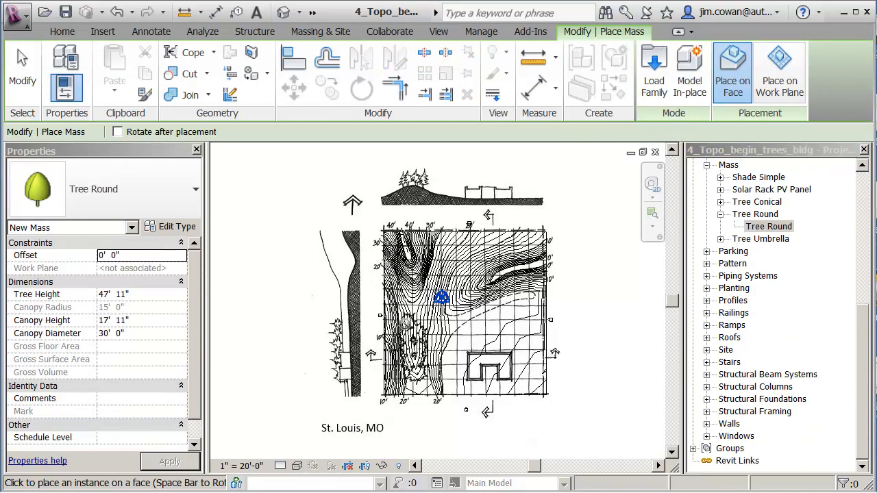
{"action": "left_click", "coordinate": [770, 96]}
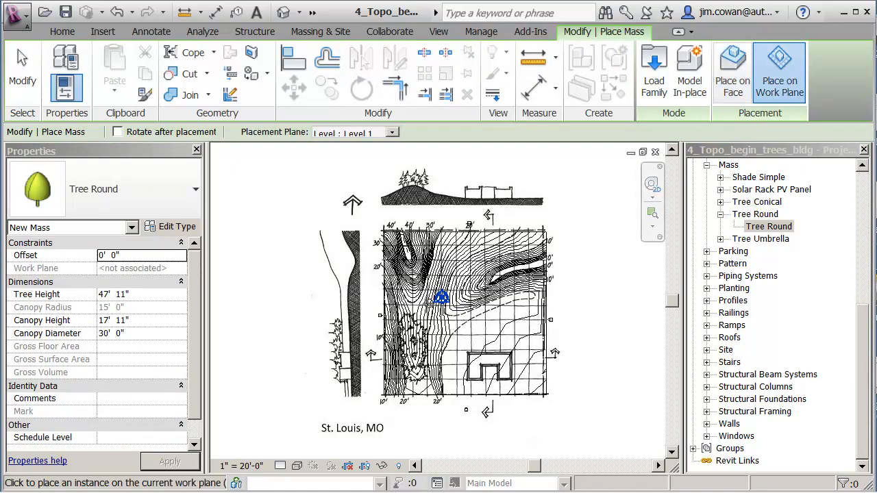
{"action": "scroll", "coordinate": [441, 297], "scroll_direction": "up", "scroll_amount": 5}
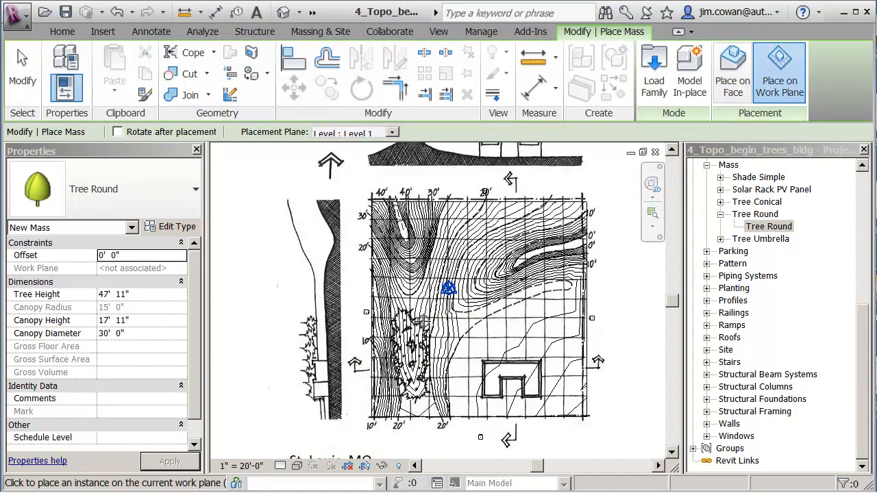
{"action": "scroll", "coordinate": [366, 274], "scroll_direction": "up", "scroll_amount": 3}
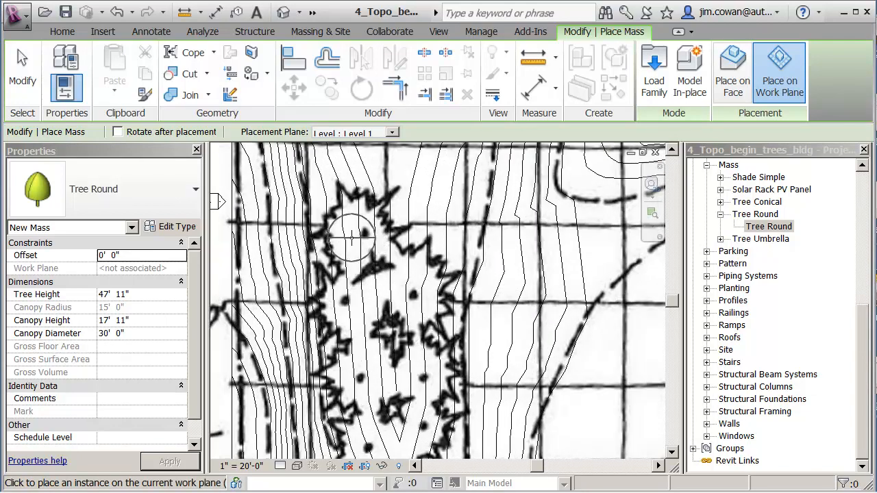
{"action": "left_click", "coordinate": [366, 235]}
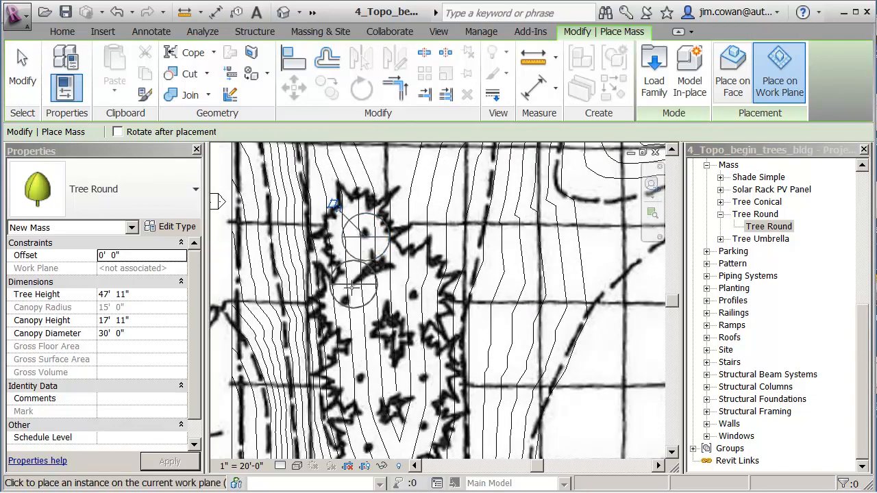
{"action": "left_click", "coordinate": [345, 299]}
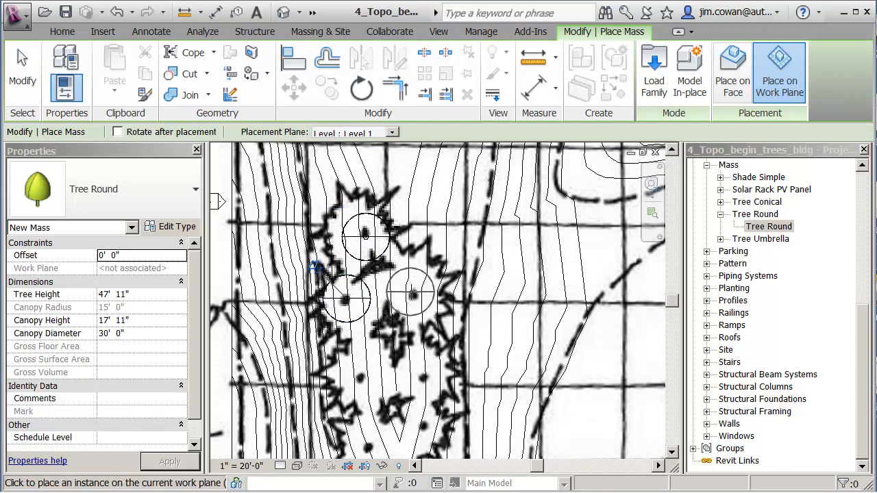
{"action": "left_click", "coordinate": [412, 293]}
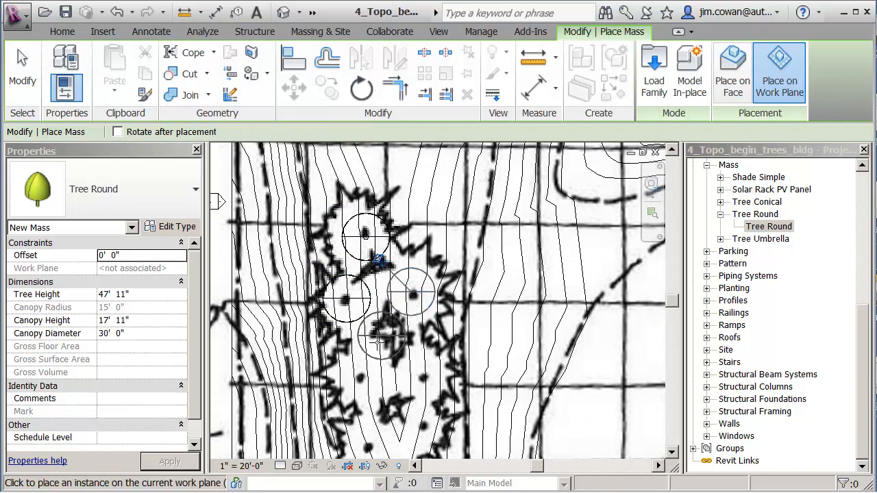
{"action": "left_click", "coordinate": [425, 377]}
{"action": "left_click", "coordinate": [421, 424]}
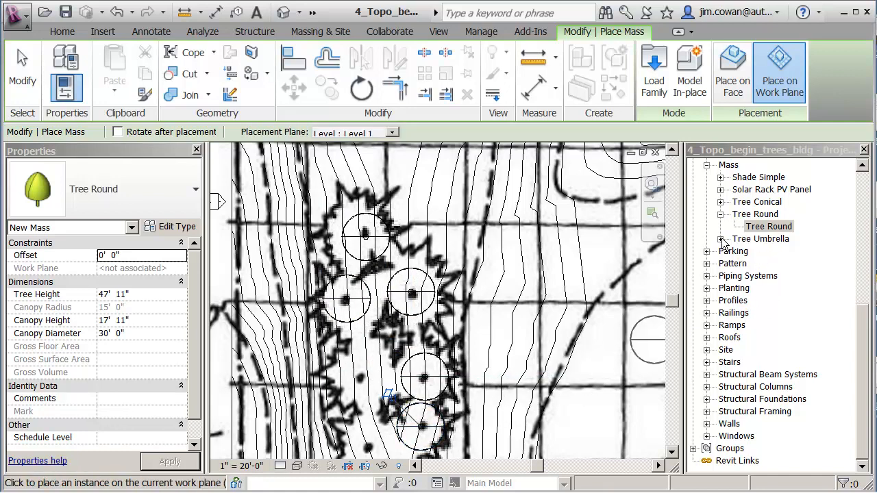
Place several Tree Umbrella masses on the Level 1 work plane, filling the gaps around the Tree Round masses in the grove
{"action": "left_click", "coordinate": [720, 240]}
{"action": "left_click_drag", "start_coordinate": [770, 251], "coordinate": [411, 287]}
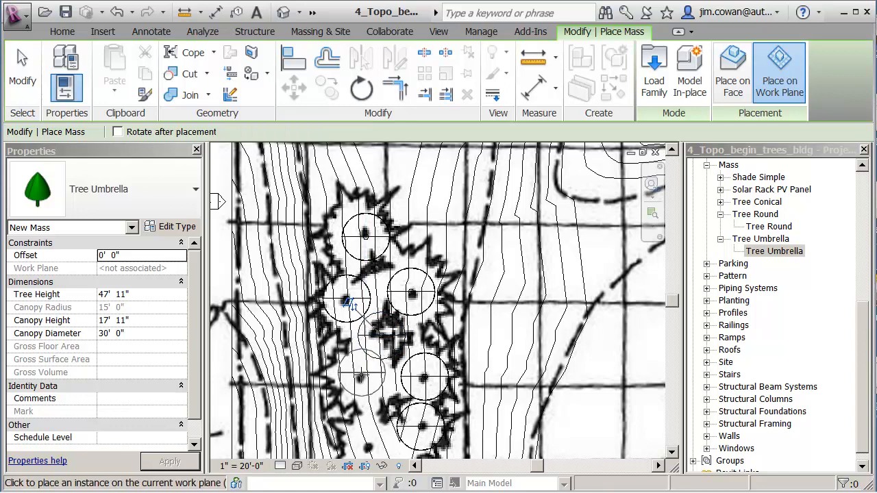
{"action": "left_click", "coordinate": [361, 377]}
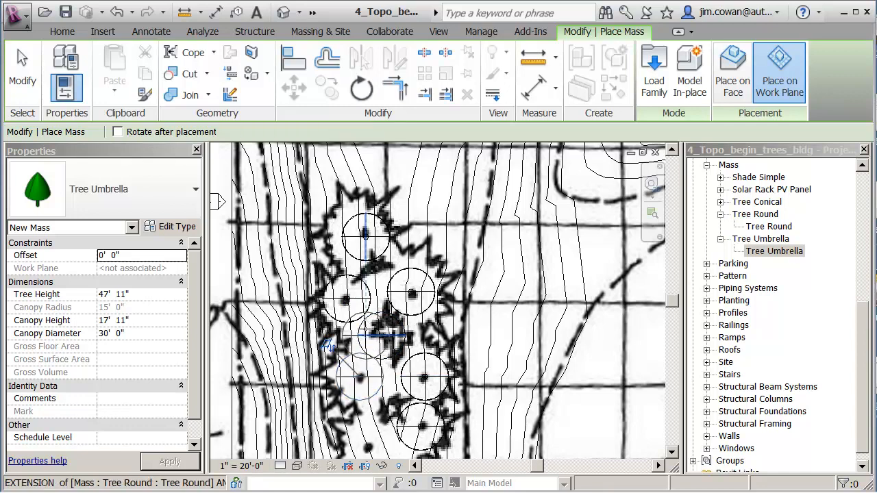
{"action": "left_click", "coordinate": [342, 259]}
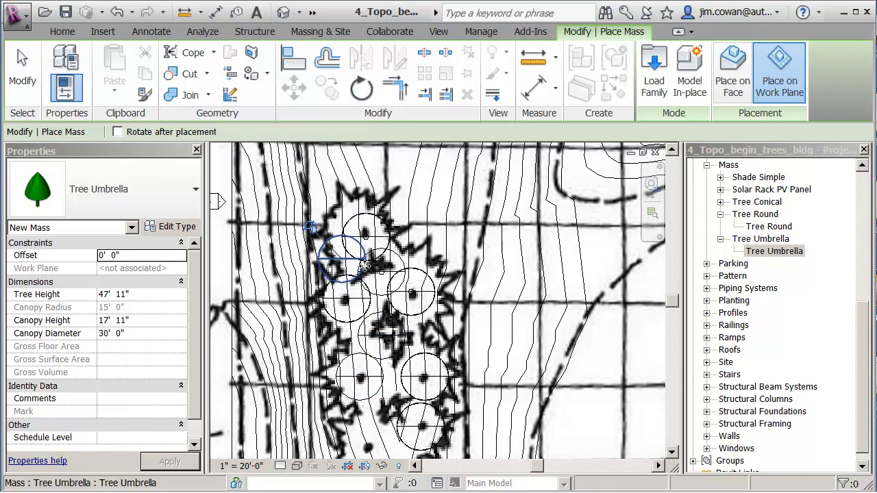
{"action": "left_click", "coordinate": [366, 227]}
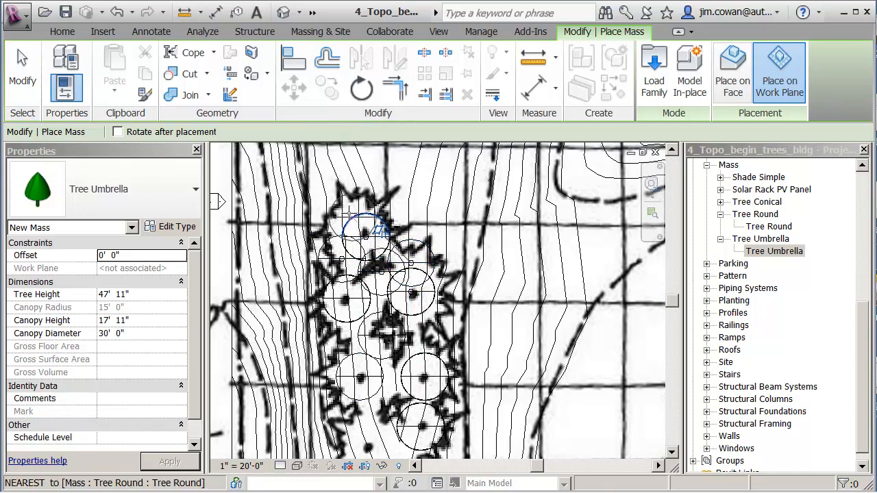
{"action": "middle_click_drag", "start_coordinate": [380, 380], "coordinate": [381, 295]}
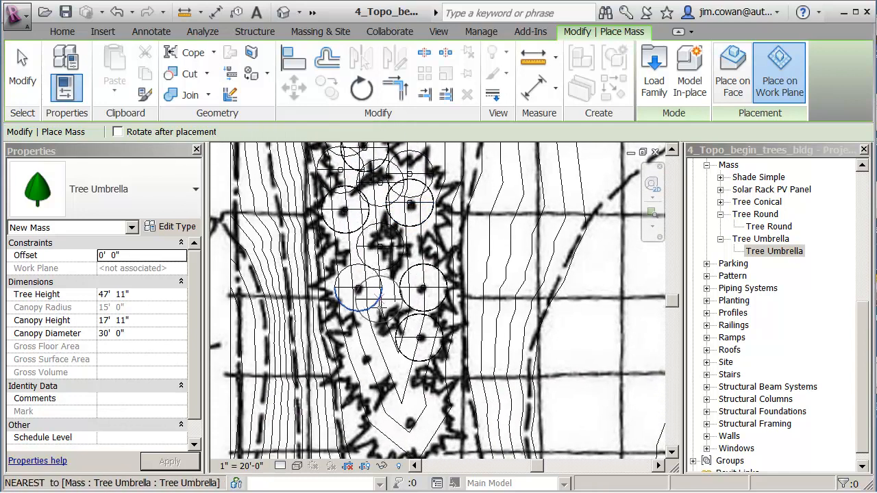
{"action": "left_click", "coordinate": [390, 300]}
{"action": "left_click", "coordinate": [423, 246]}
{"action": "left_click", "coordinate": [340, 252]}
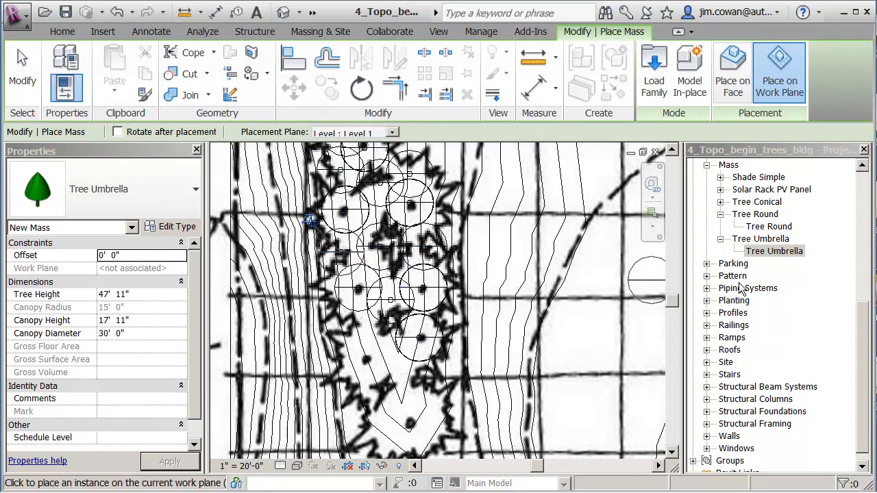
Place a cluster of Tree Conical masses on Level 1 at the grove's southern end and finish placing
{"action": "left_click", "coordinate": [720, 202]}
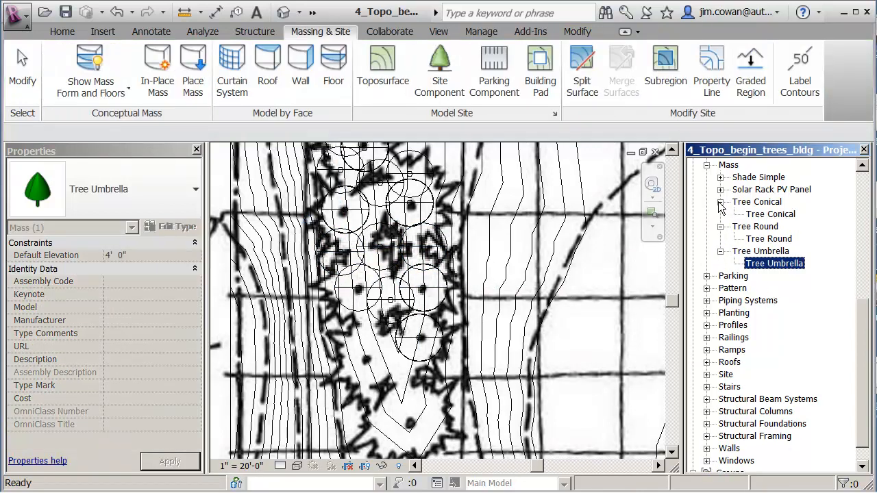
{"action": "left_click", "coordinate": [761, 216]}
{"action": "left_click_drag", "start_coordinate": [762, 218], "coordinate": [565, 281]}
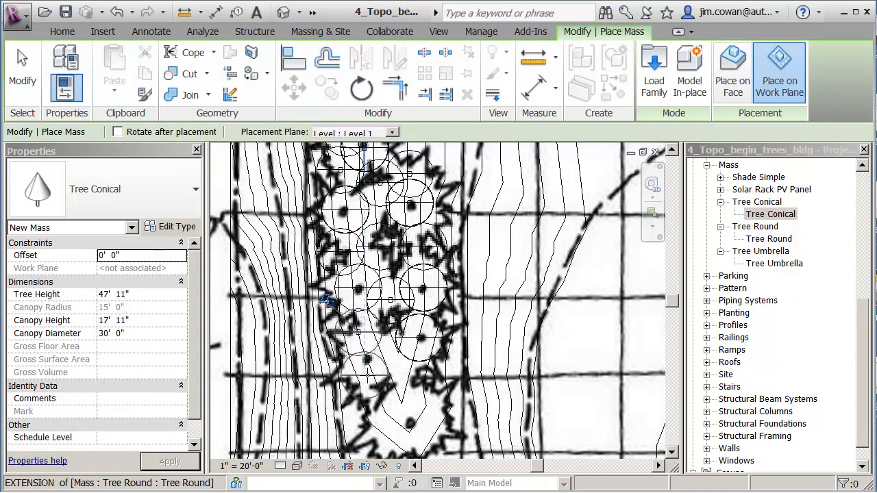
{"action": "left_click", "coordinate": [370, 421]}
{"action": "left_click", "coordinate": [400, 435]}
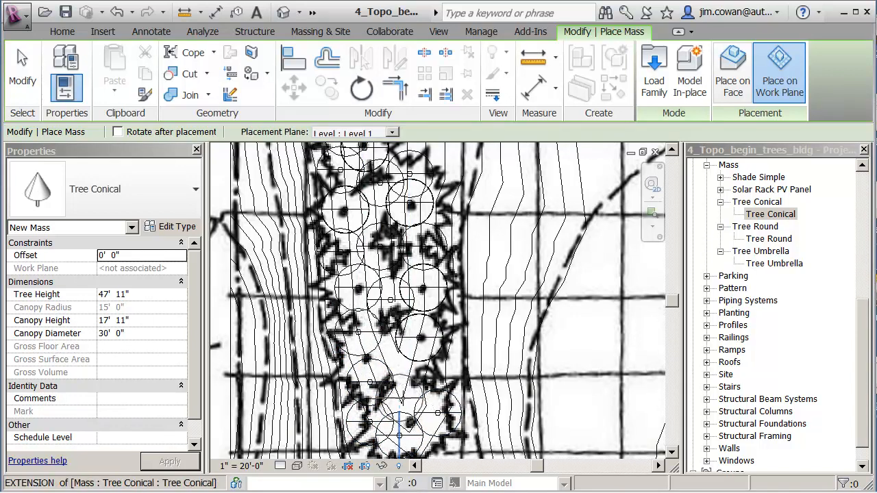
{"action": "left_click", "coordinate": [399, 360]}
{"action": "middle_click_drag", "start_coordinate": [450, 359], "coordinate": [450, 351]}
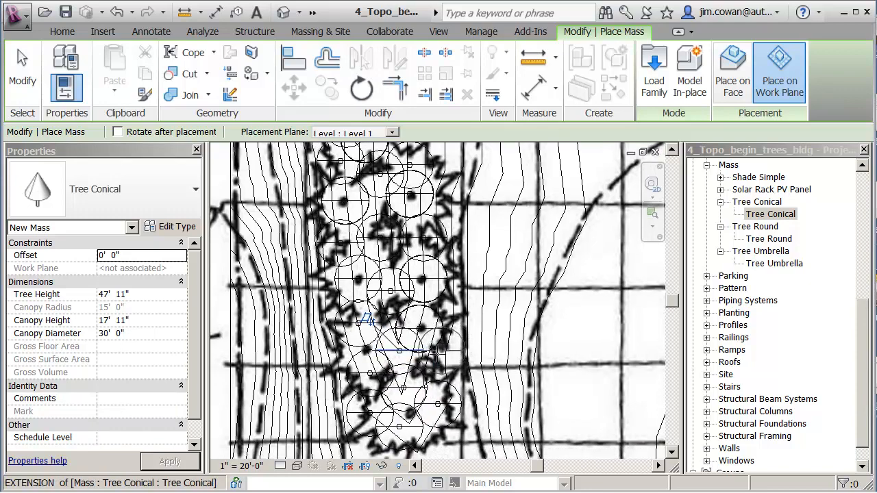
{"action": "key", "text": "Escape"}
{"action": "key", "text": "Escape"}
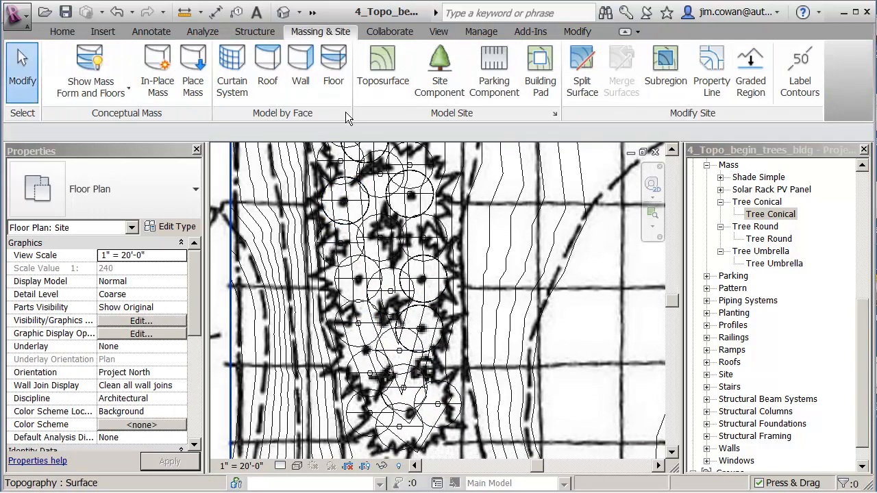
Open the default 3D view and examine the round, umbrella and conical mass trees on the terrain up close
{"action": "left_click", "coordinate": [284, 12]}
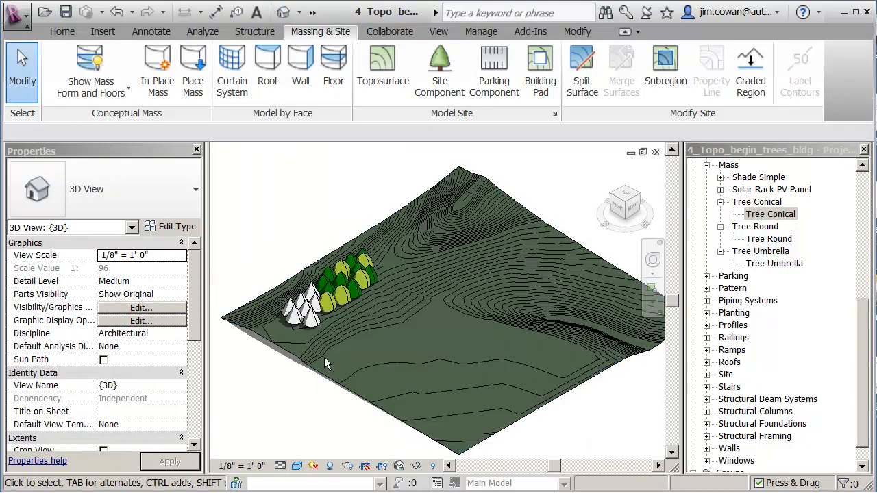
{"action": "scroll", "coordinate": [321, 319], "scroll_direction": "up", "scroll_amount": 3}
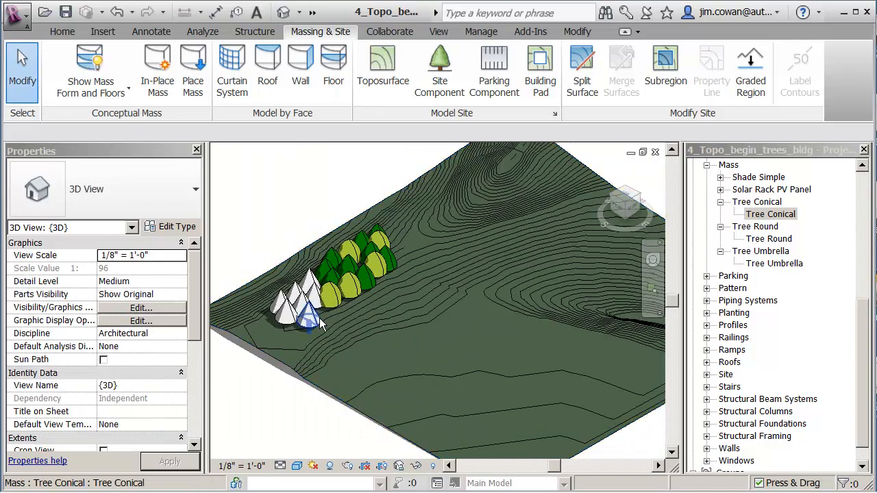
{"action": "scroll", "coordinate": [319, 320], "scroll_direction": "up", "scroll_amount": 3}
{"action": "middle_click_drag", "start_coordinate": [392, 304], "coordinate": [407, 302]}
{"action": "scroll", "coordinate": [363, 298], "scroll_direction": "up", "scroll_amount": 1}
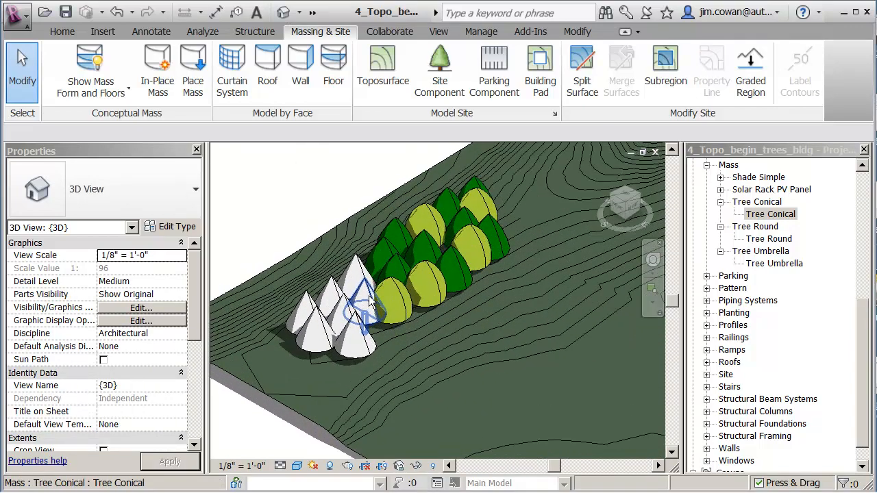
{"action": "middle_click_drag", "start_coordinate": [341, 195], "coordinate": [304, 208]}
{"action": "scroll", "coordinate": [306, 187], "scroll_direction": "up", "scroll_amount": 1}
{"action": "scroll", "coordinate": [306, 187], "scroll_direction": "up", "scroll_amount": 1}
{"action": "scroll", "coordinate": [304, 207], "scroll_direction": "up", "scroll_amount": 1}
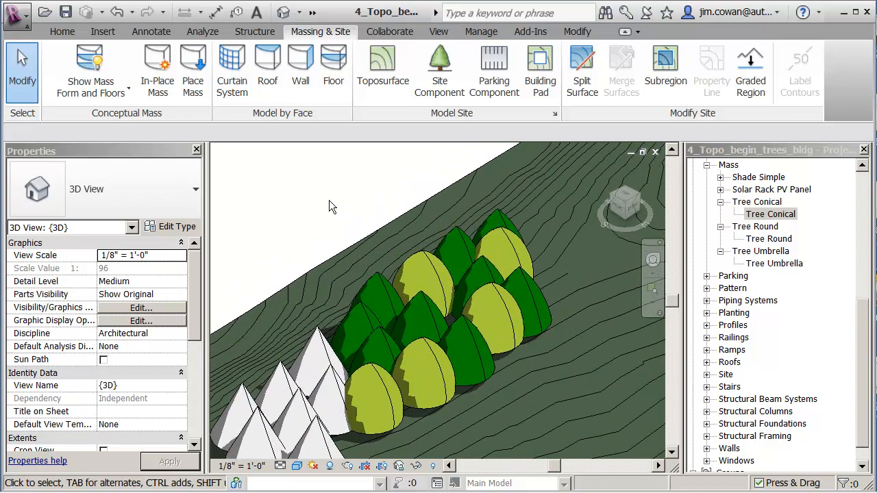
Set the Tree Height of the Tree Umbrella mass in the grove's back row, beside a Tree Round, to 60 feet
{"action": "left_click", "coordinate": [381, 281]}
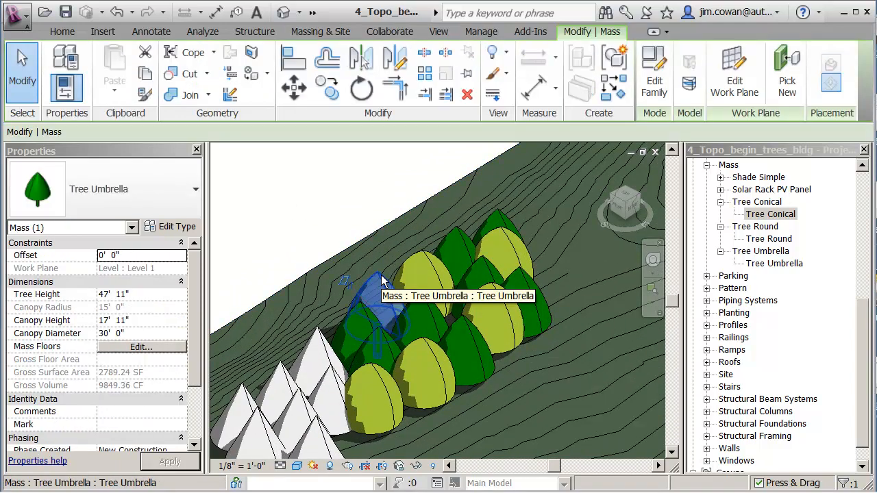
{"action": "left_click", "coordinate": [142, 294]}
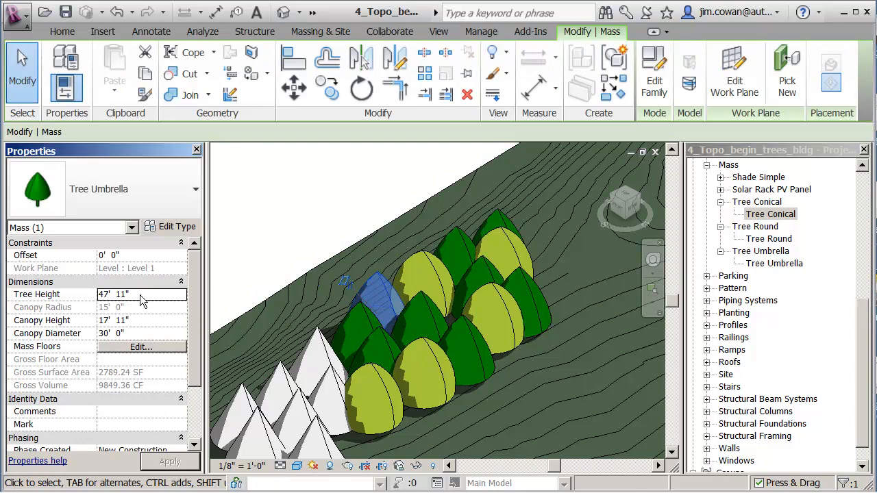
{"action": "type", "text": "60"}
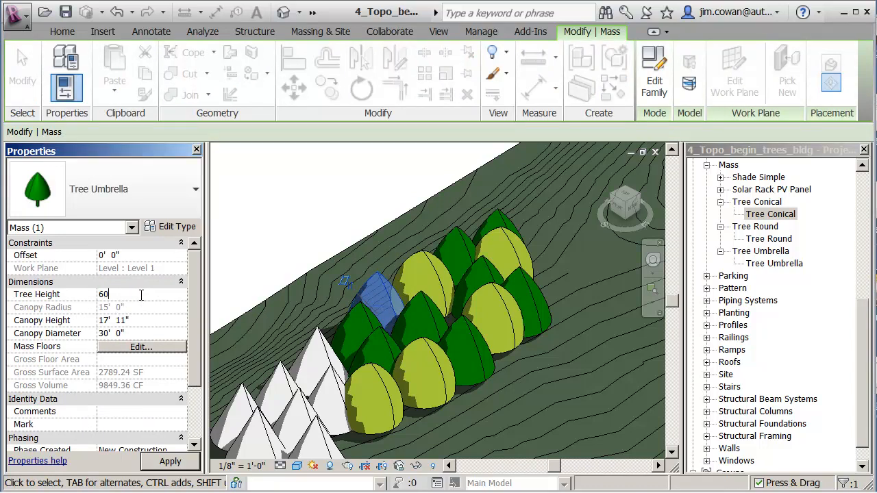
{"action": "left_click", "coordinate": [176, 463]}
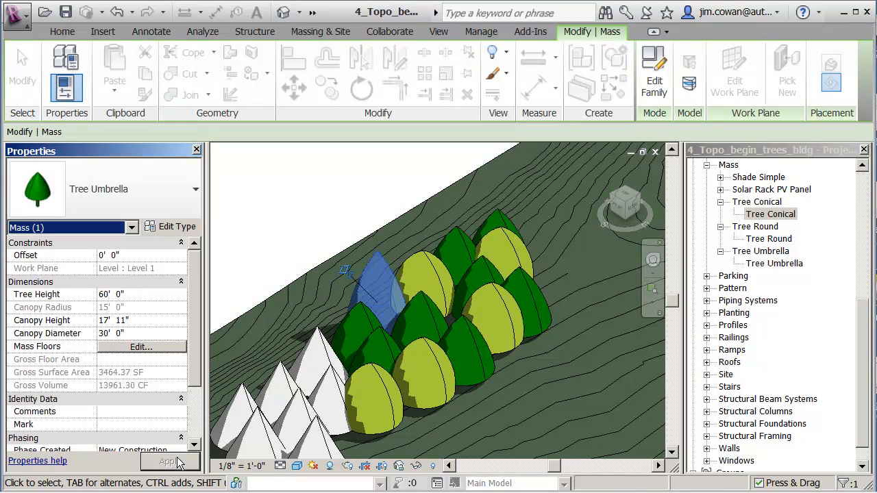
Set the same umbrella tree's Canopy Diameter to 40 feet and deselect it
{"action": "left_click", "coordinate": [146, 321]}
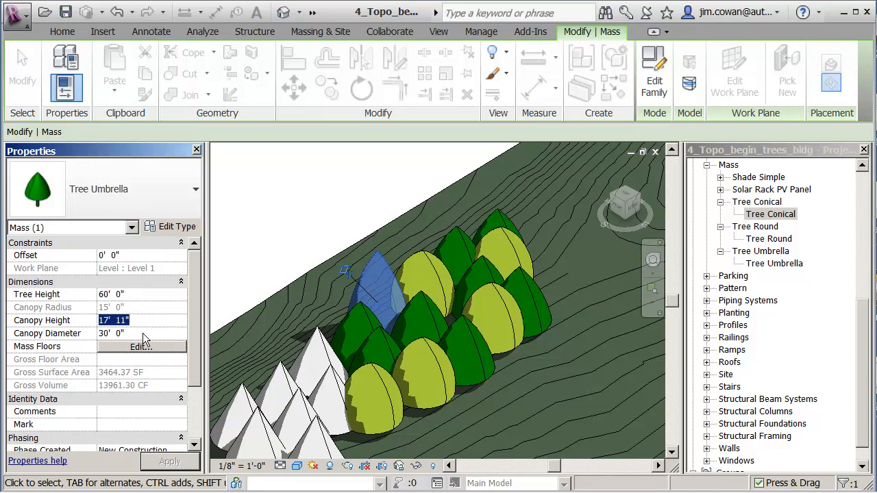
{"action": "left_click", "coordinate": [144, 334]}
{"action": "type", "text": "40"}
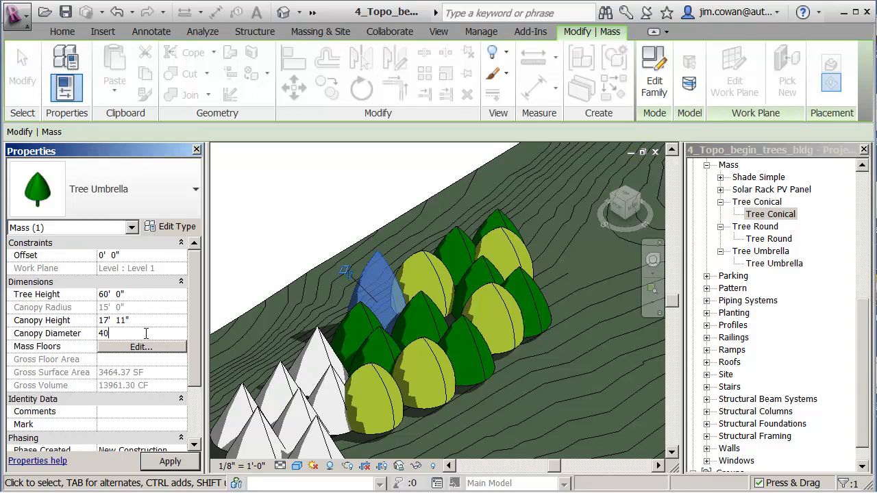
{"action": "left_click", "coordinate": [179, 461]}
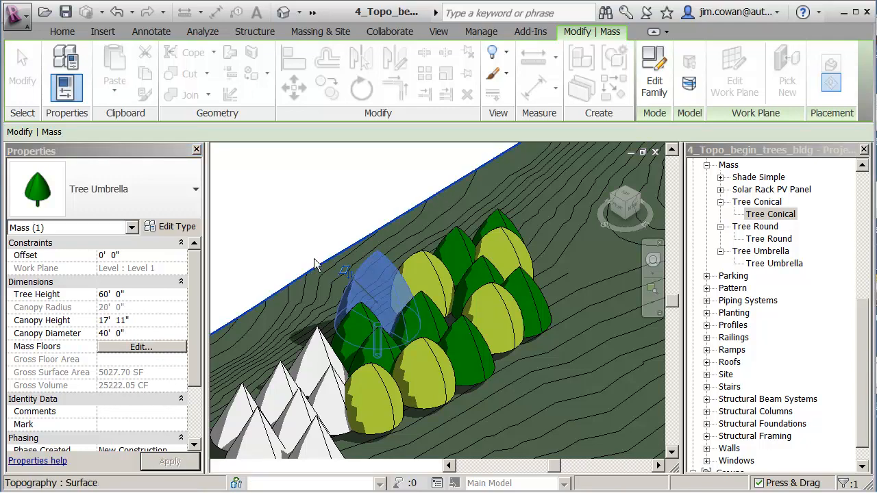
{"action": "left_click", "coordinate": [330, 189]}
{"action": "scroll", "coordinate": [306, 205], "scroll_direction": "down", "scroll_amount": 2}
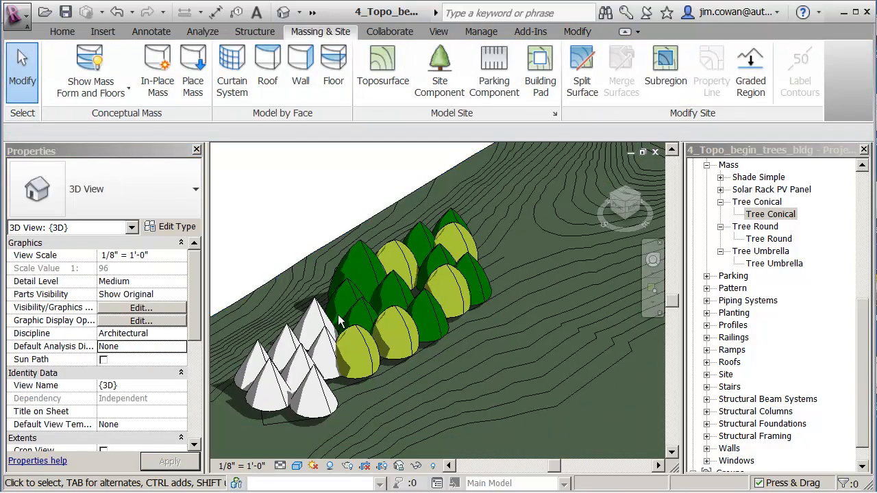
{"action": "scroll", "coordinate": [303, 204], "scroll_direction": "down", "scroll_amount": 2}
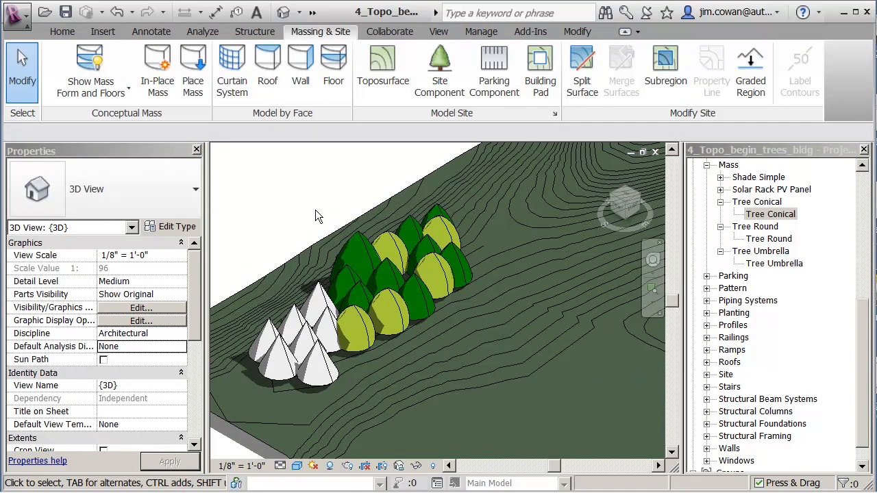
{"action": "middle_click_drag", "start_coordinate": [313, 196], "coordinate": [330, 180]}
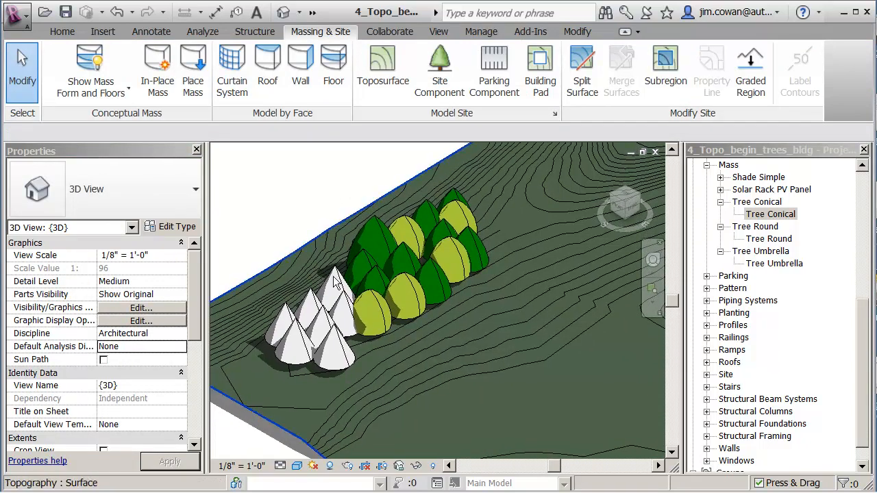
{"action": "scroll", "coordinate": [302, 174], "scroll_direction": "down", "scroll_amount": 5}
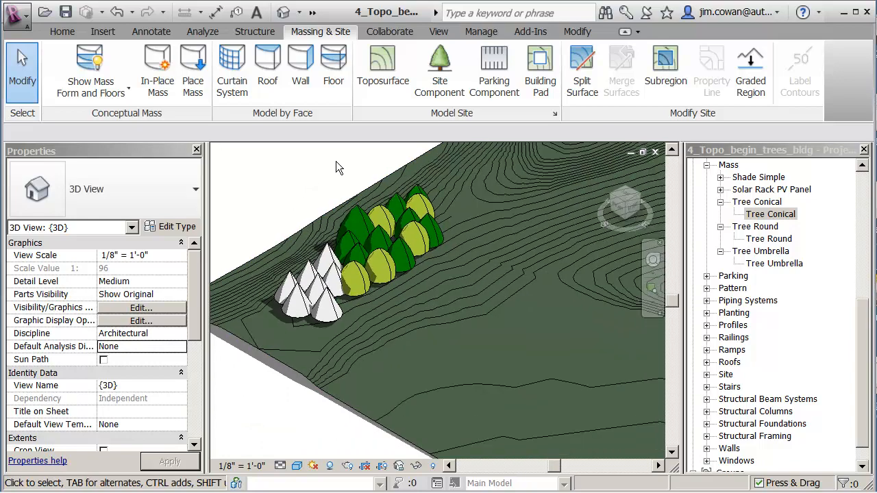
Collapse the Tree Conical, Tree Round and Tree Umbrella families and the Mass category in the project's family list
{"action": "middle_click_drag", "start_coordinate": [433, 201], "coordinate": [410, 319]}
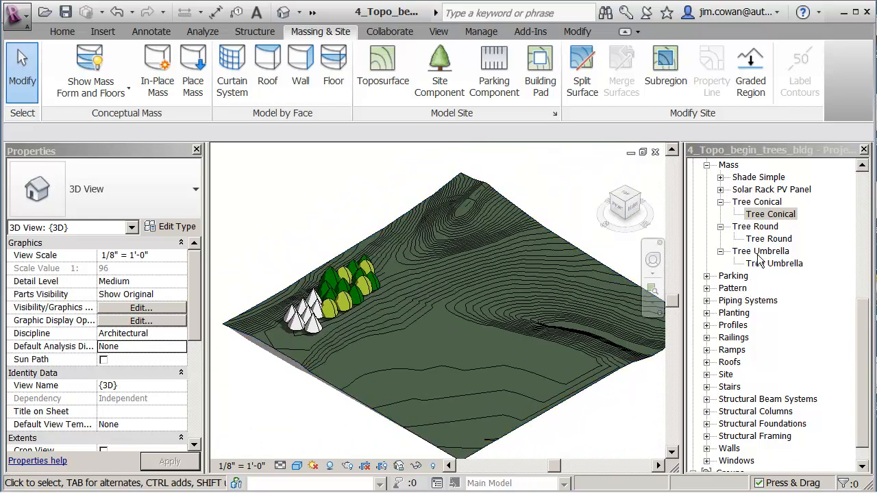
{"action": "left_click", "coordinate": [721, 203]}
{"action": "left_click", "coordinate": [721, 214]}
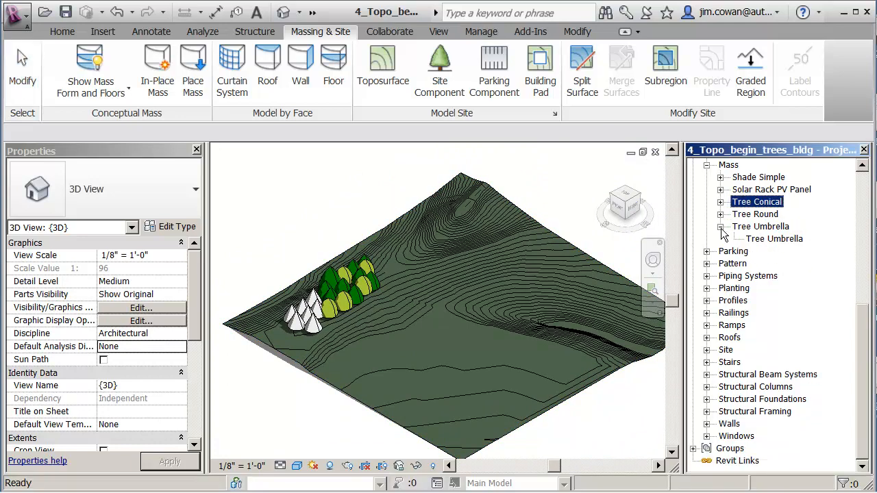
{"action": "left_click", "coordinate": [721, 227]}
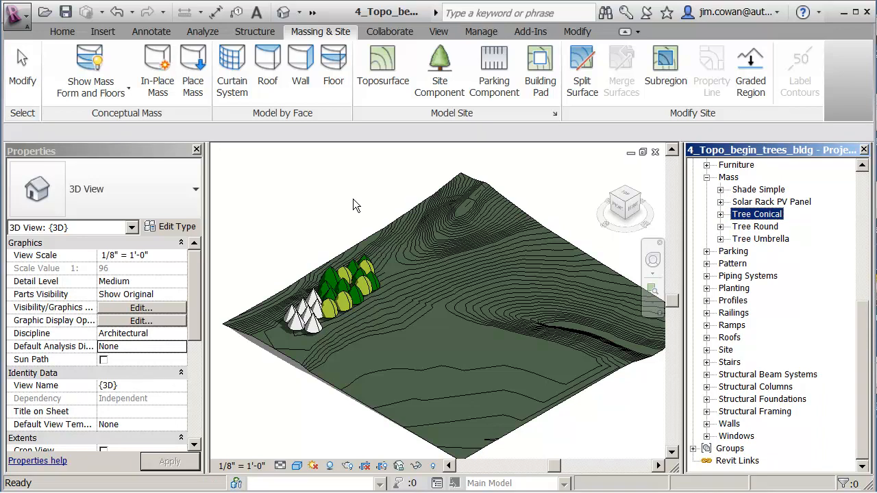
{"action": "left_click", "coordinate": [706, 178]}
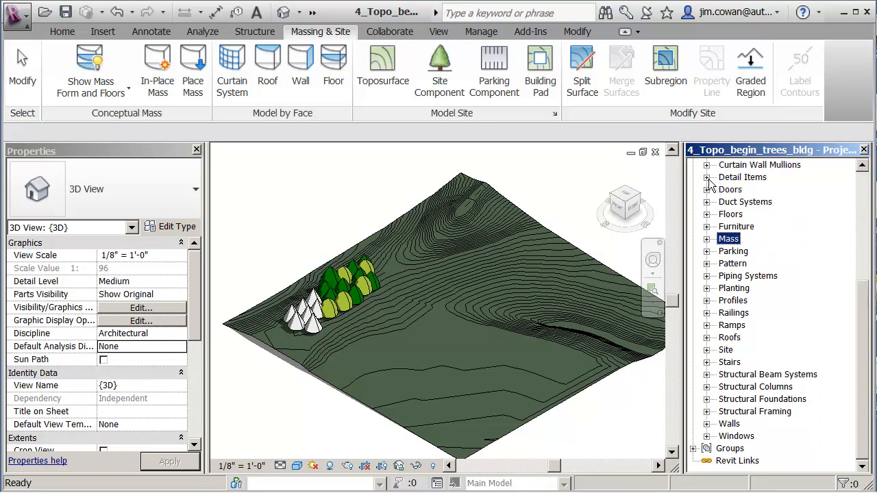
Open the Site floor plan and inspect the sketched U-shaped building footprint
{"action": "left_click_drag", "start_coordinate": [864, 314], "coordinate": [865, 177]}
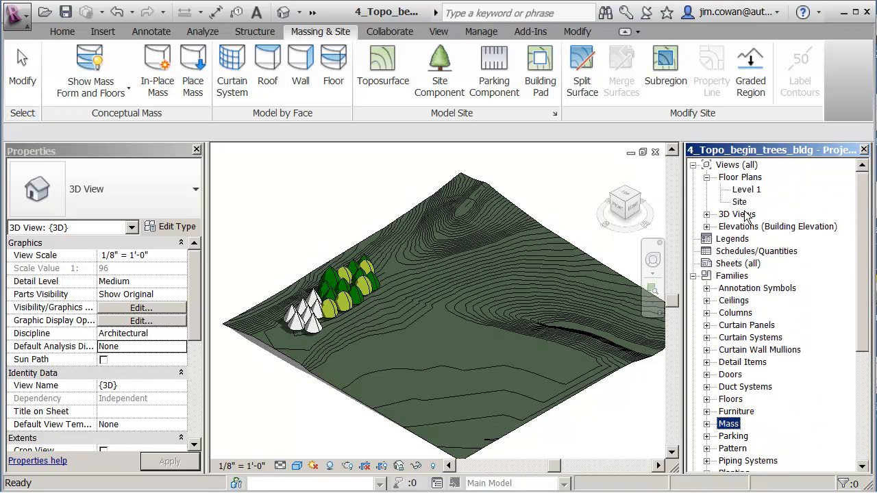
{"action": "double_click", "coordinate": [740, 202]}
{"action": "scroll", "coordinate": [519, 310], "scroll_direction": "up", "scroll_amount": 3}
{"action": "scroll", "coordinate": [516, 305], "scroll_direction": "down", "scroll_amount": 2}
{"action": "middle_click_drag", "start_coordinate": [548, 300], "coordinate": [404, 244]}
{"action": "scroll", "coordinate": [435, 295], "scroll_direction": "up", "scroll_amount": 1}
{"action": "scroll", "coordinate": [437, 298], "scroll_direction": "up", "scroll_amount": 3}
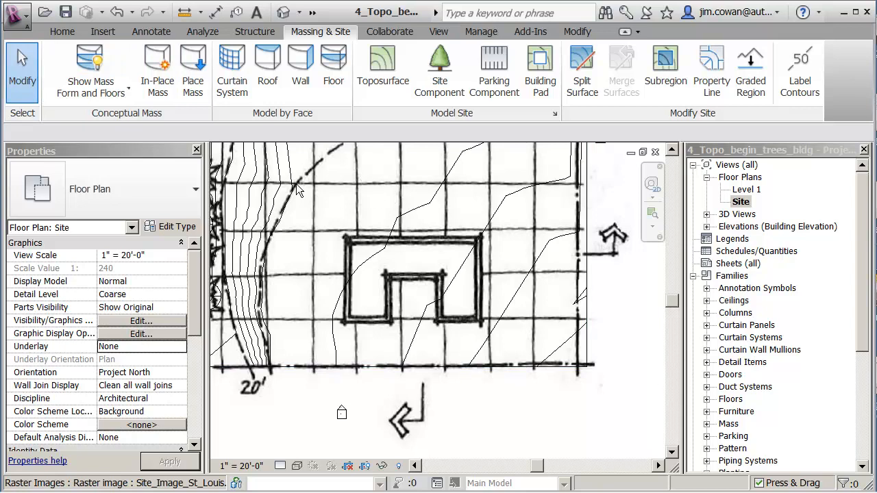
Load the Building.rfa family from the Class folder into the project
{"action": "left_click", "coordinate": [474, 33]}
{"action": "left_click", "coordinate": [107, 34]}
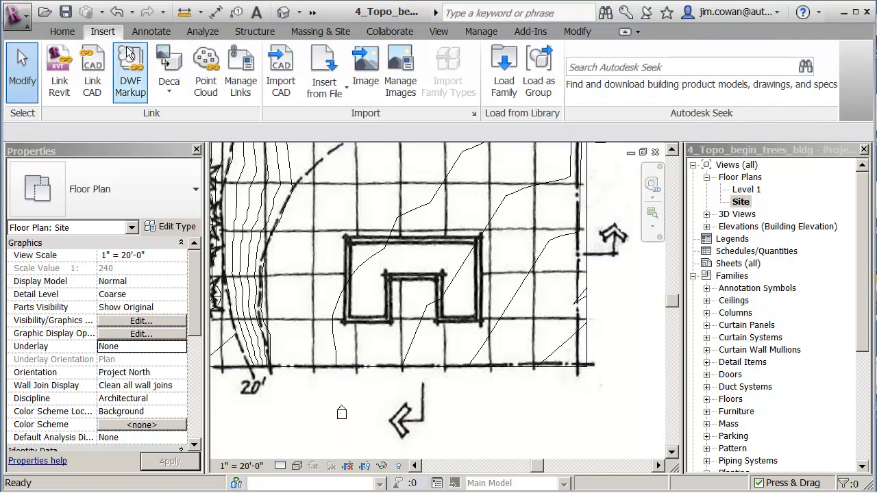
{"action": "left_click", "coordinate": [505, 87]}
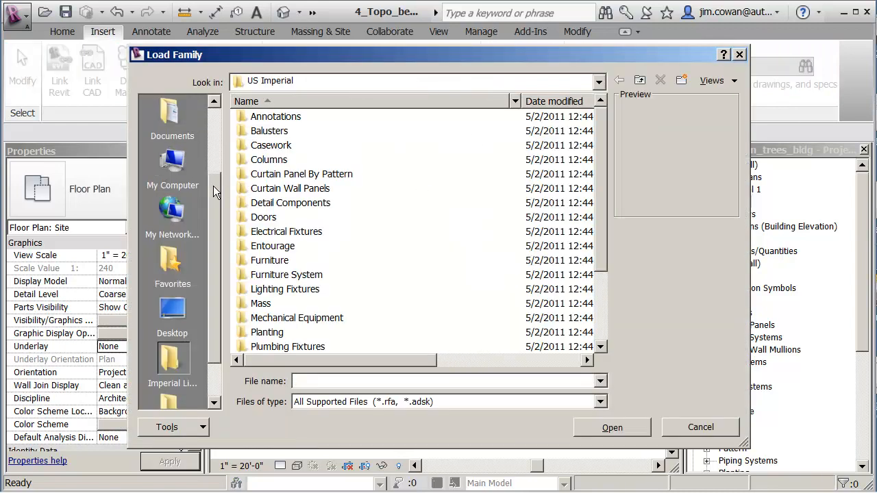
{"action": "scroll", "coordinate": [213, 186], "scroll_direction": "up", "scroll_amount": 2}
{"action": "left_click", "coordinate": [168, 114]}
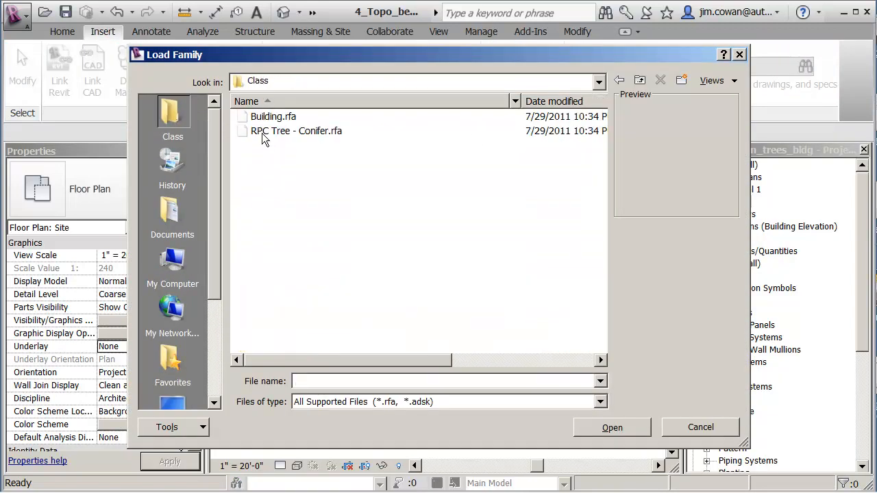
{"action": "left_click", "coordinate": [247, 118]}
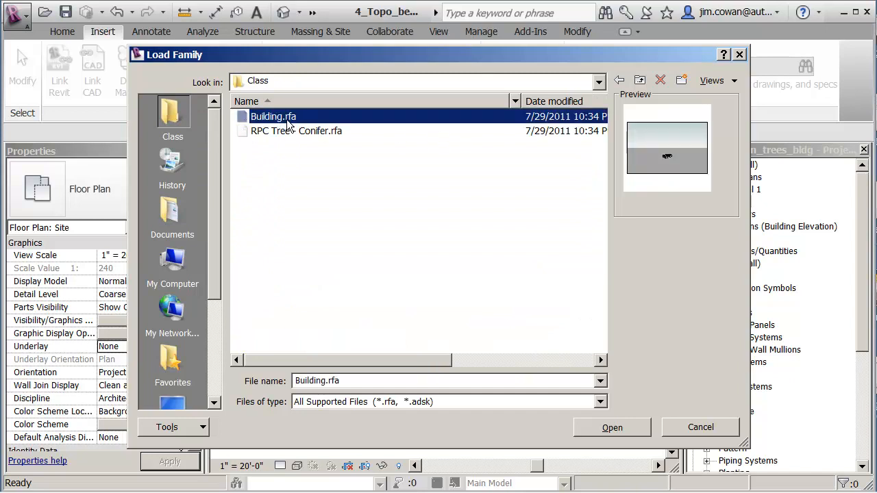
{"action": "left_click", "coordinate": [615, 428]}
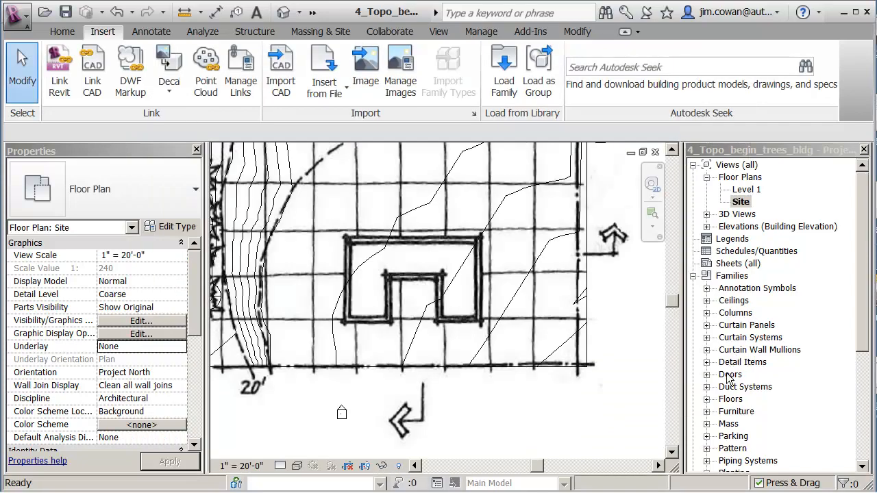
Place the Building mass on the Level 1 work plane, aligned with the sketched U-shaped footprint, and finish placing
{"action": "left_click_drag", "start_coordinate": [866, 257], "coordinate": [862, 397]}
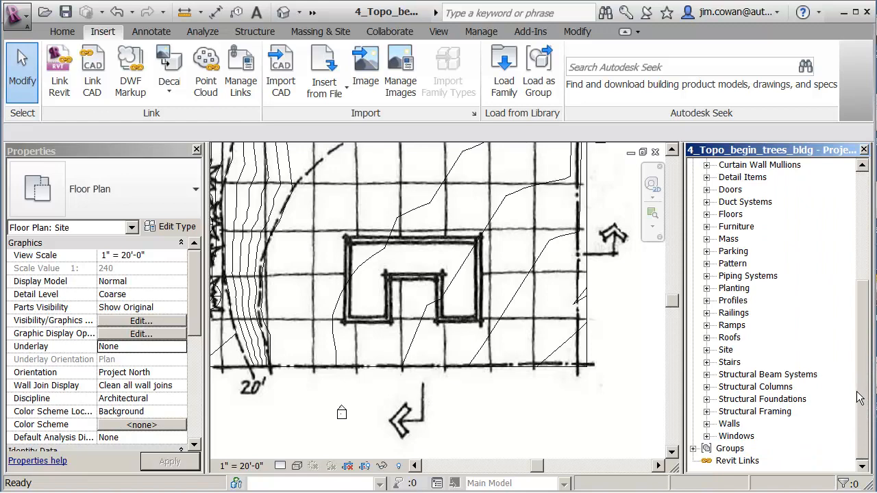
{"action": "left_click", "coordinate": [707, 238]}
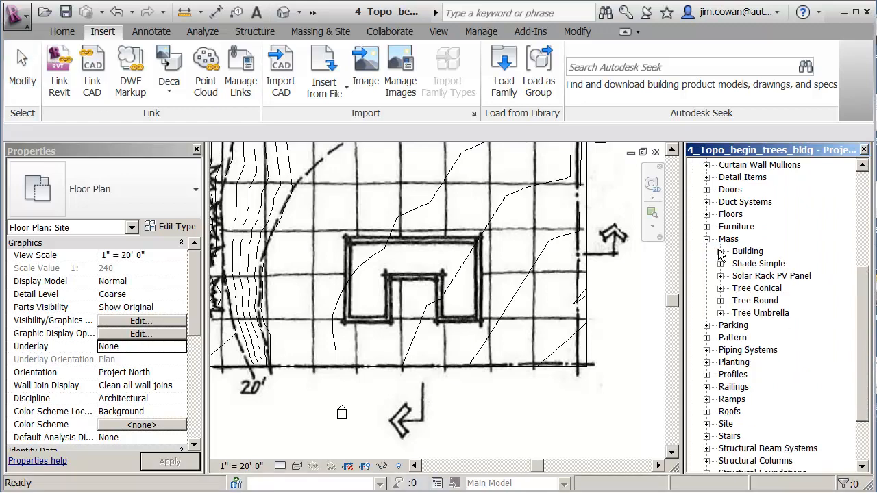
{"action": "left_click", "coordinate": [720, 252]}
{"action": "left_click", "coordinate": [761, 264]}
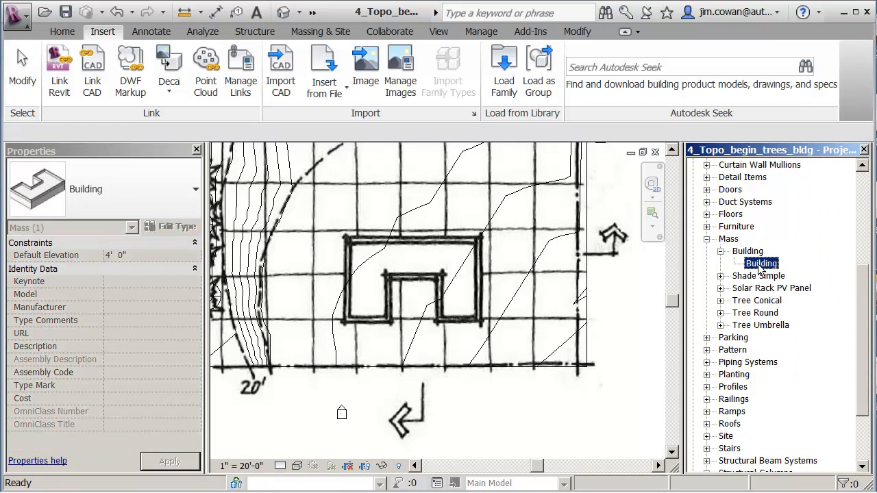
{"action": "left_click_drag", "start_coordinate": [758, 264], "coordinate": [549, 268]}
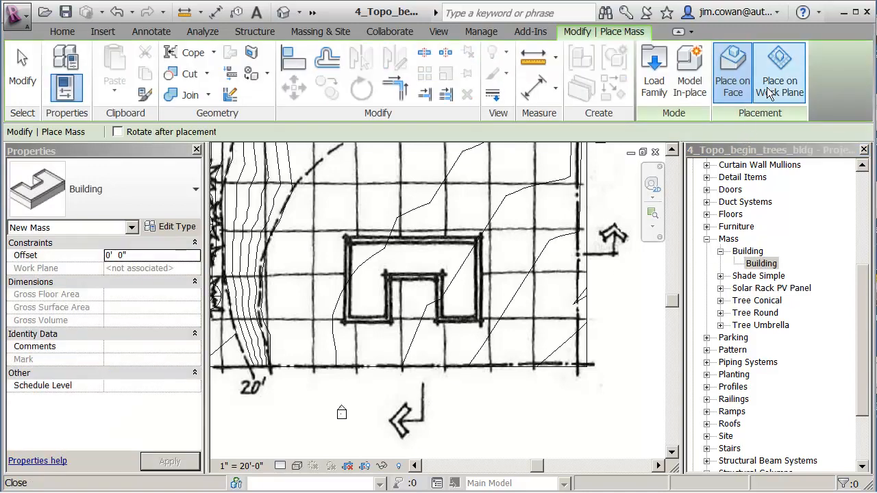
{"action": "left_click", "coordinate": [769, 93]}
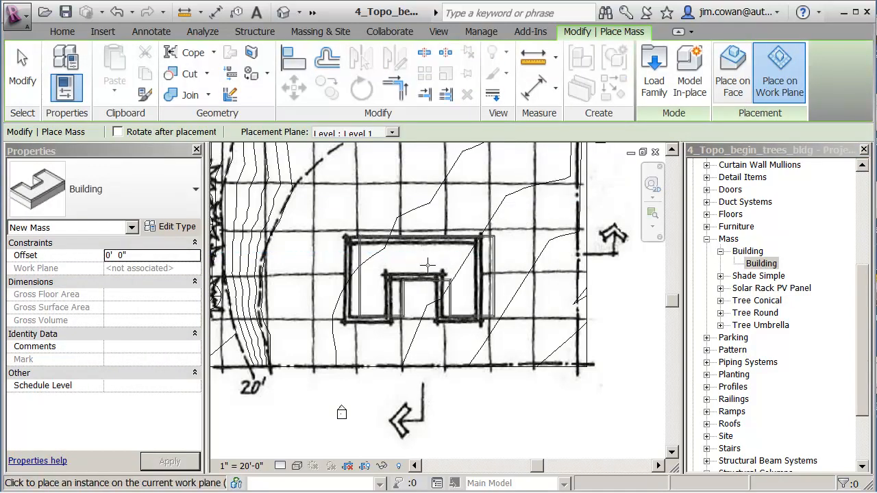
{"action": "scroll", "coordinate": [428, 265], "scroll_direction": "up", "scroll_amount": 2}
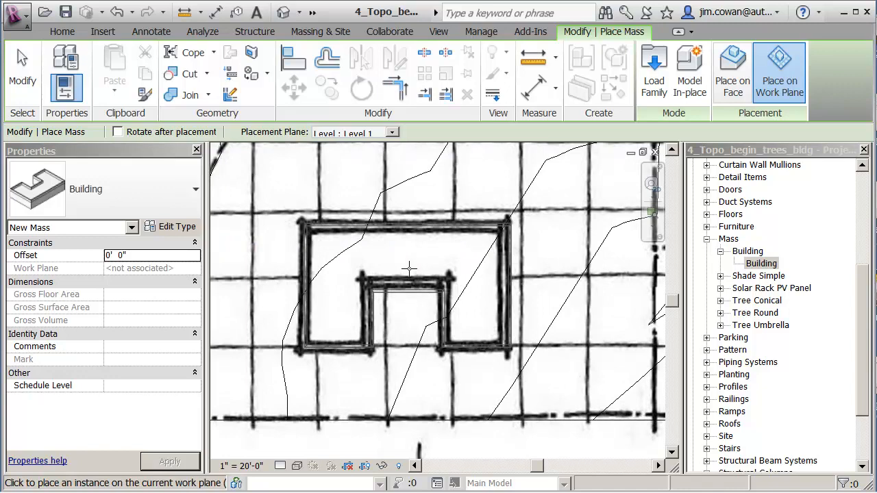
{"action": "left_click", "coordinate": [409, 267]}
{"action": "scroll", "coordinate": [410, 283], "scroll_direction": "down", "scroll_amount": 5}
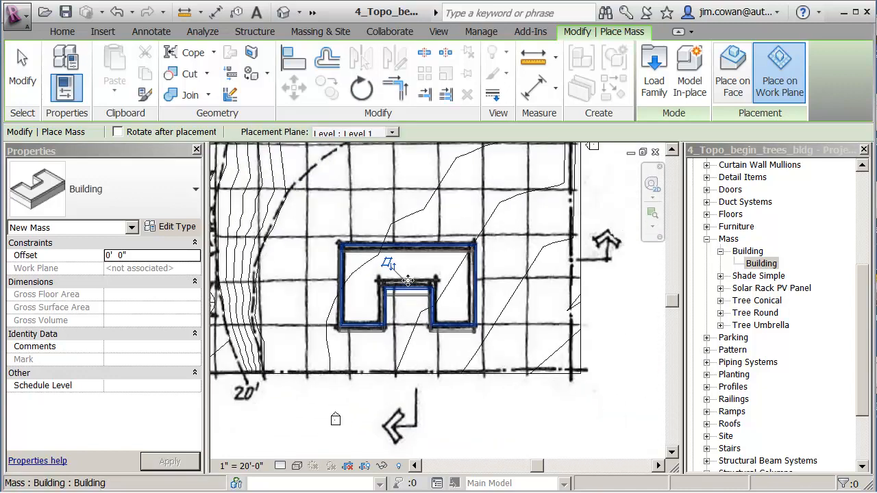
{"action": "scroll", "coordinate": [490, 301], "scroll_direction": "down", "scroll_amount": 3}
{"action": "middle_click_drag", "start_coordinate": [481, 299], "coordinate": [465, 362]}
{"action": "scroll", "coordinate": [465, 364], "scroll_direction": "down", "scroll_amount": 1}
{"action": "key", "text": "Escape"}
{"action": "left_click", "coordinate": [254, 276]}
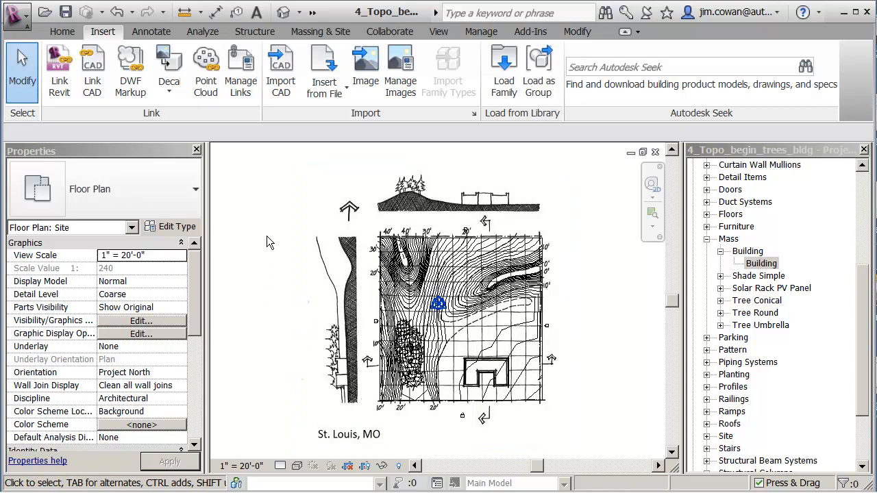
Set the project location to St Louis, MO, USA through the Internet Mapping Service
{"action": "left_click", "coordinate": [481, 32]}
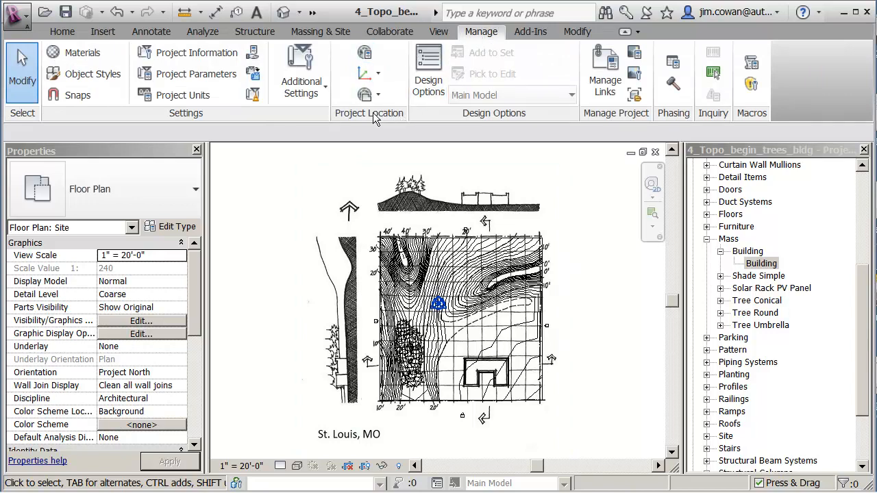
{"action": "left_click", "coordinate": [365, 55]}
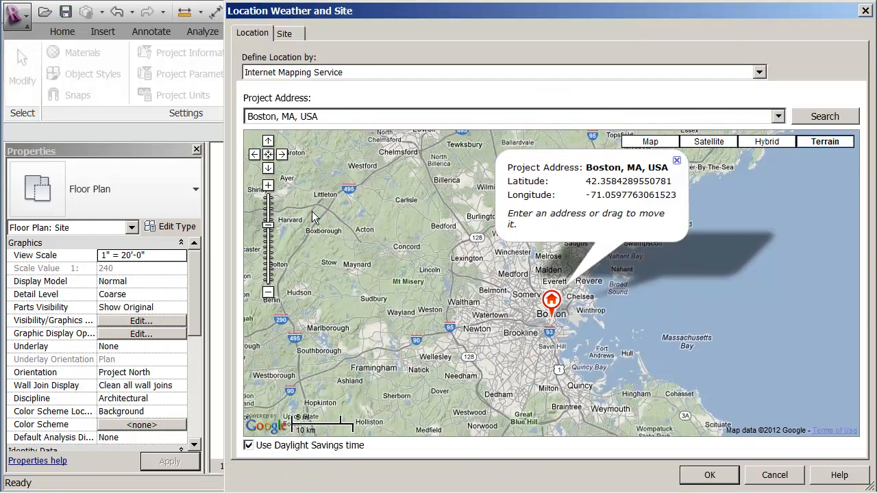
{"action": "left_click", "coordinate": [328, 115]}
{"action": "type", "text": "St Loui"}
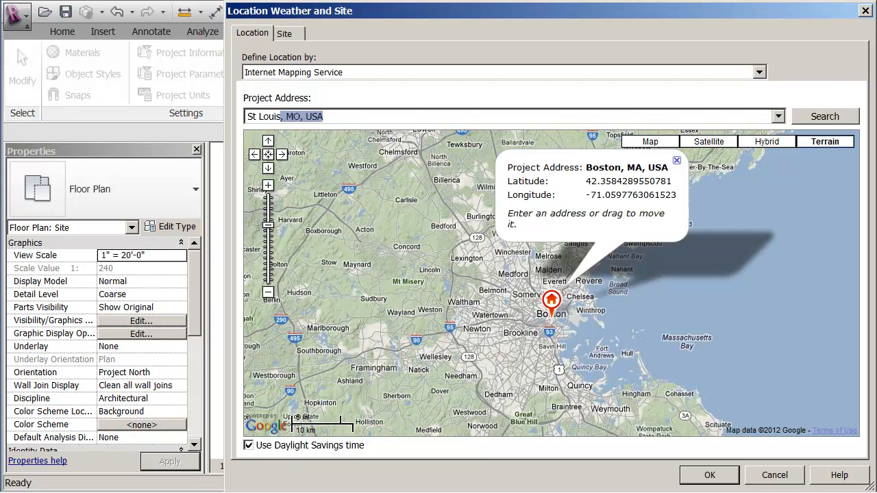
{"action": "key", "text": "Return"}
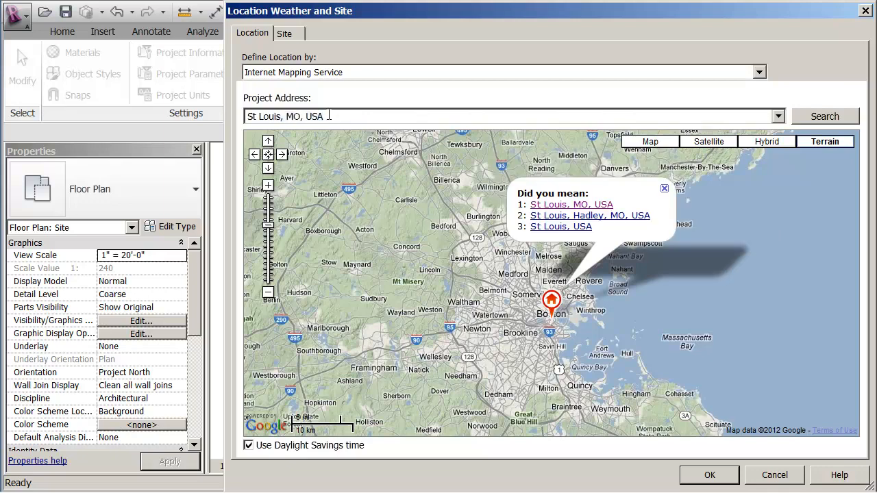
{"action": "left_click", "coordinate": [562, 204]}
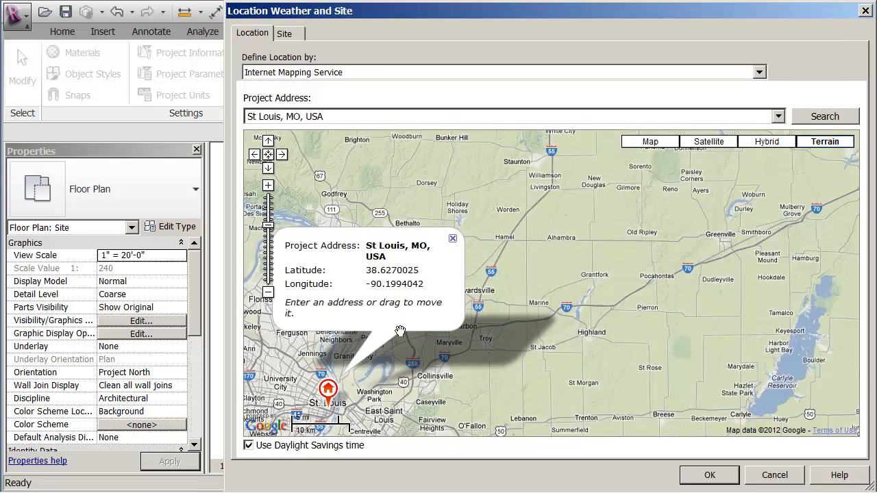
Move the project location marker southwest of central St. Louis, beside the river near Mehlville, and accept the location
{"action": "left_click_drag", "start_coordinate": [388, 382], "coordinate": [617, 245]}
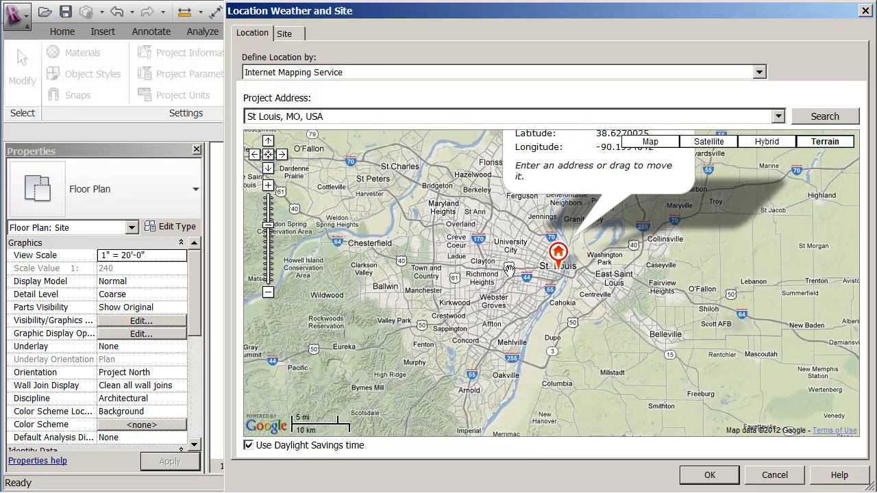
{"action": "mouse_move", "coordinate": [560, 268]}
{"action": "left_mouse_down"}
{"action": "mouse_move", "coordinate": [393, 274]}
{"action": "mouse_move", "coordinate": [579, 269]}
{"action": "mouse_move", "coordinate": [472, 274]}
{"action": "mouse_move", "coordinate": [545, 267]}
{"action": "left_mouse_up"}
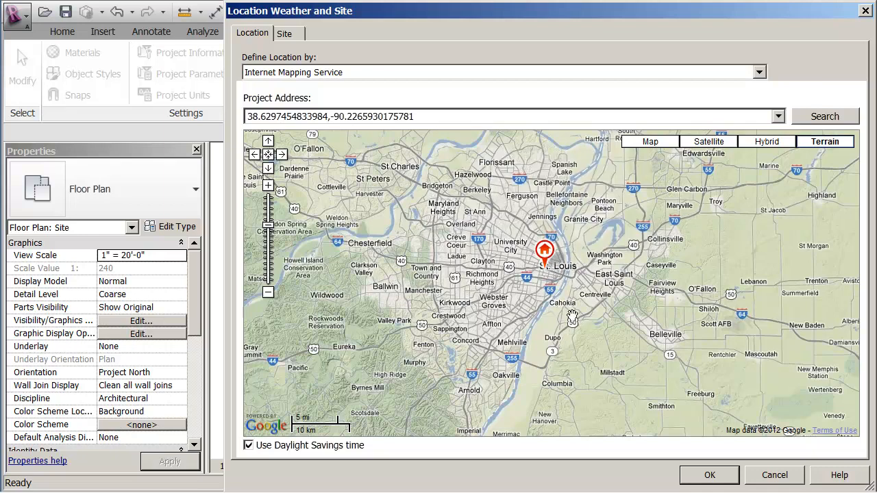
{"action": "left_click", "coordinate": [548, 271]}
{"action": "mouse_move", "coordinate": [548, 270]}
{"action": "left_mouse_down"}
{"action": "mouse_move", "coordinate": [516, 330]}
{"action": "mouse_move", "coordinate": [527, 321]}
{"action": "left_mouse_up"}
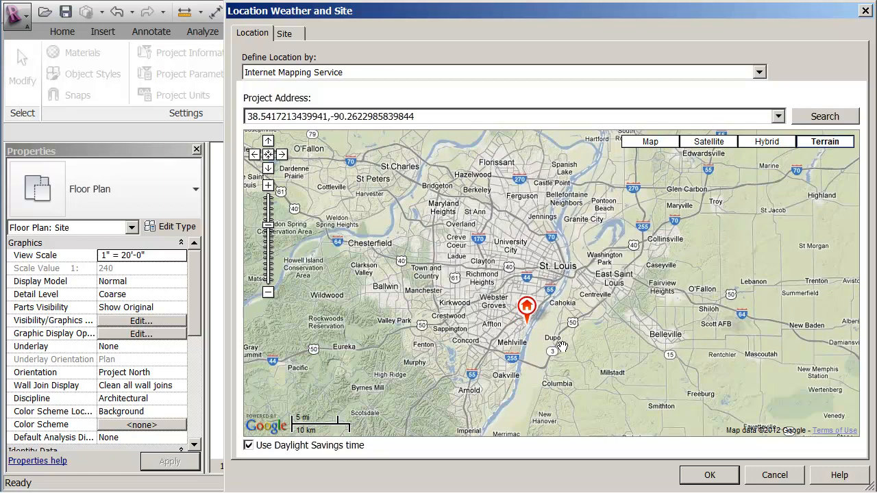
{"action": "left_click", "coordinate": [718, 475]}
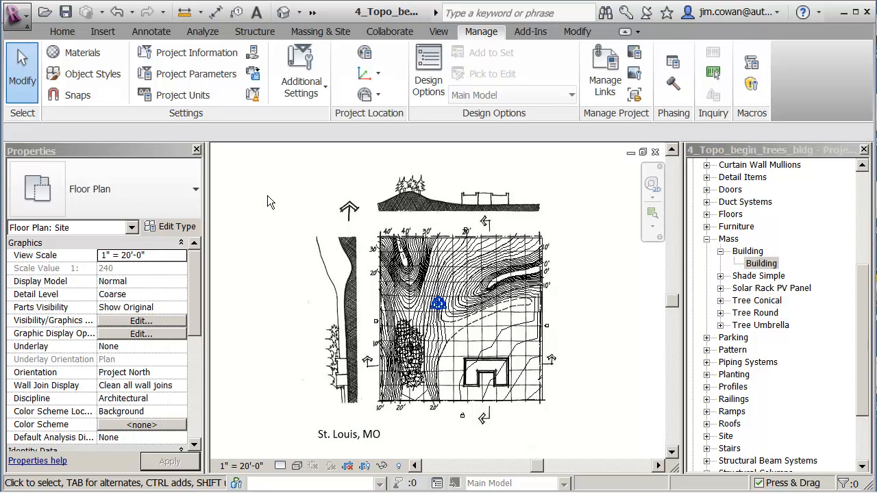
List the project's saved 3D views under the project views
{"action": "left_click_drag", "start_coordinate": [865, 296], "coordinate": [864, 171]}
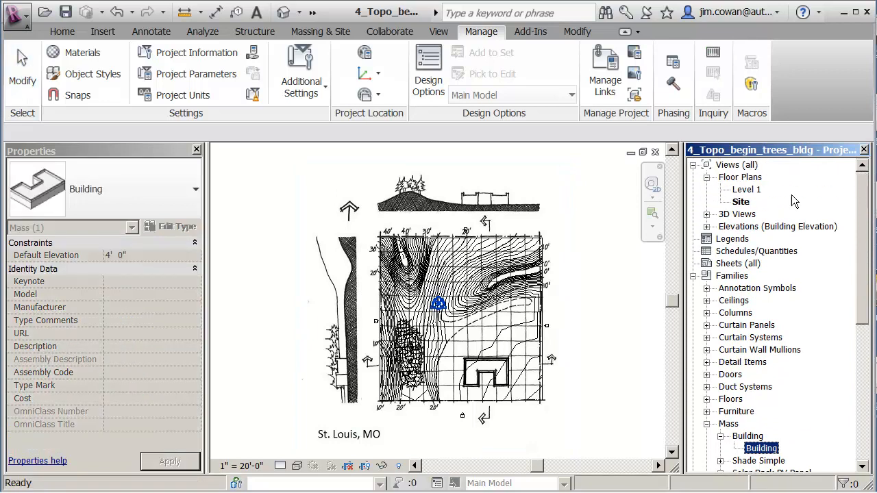
{"action": "left_click", "coordinate": [706, 214]}
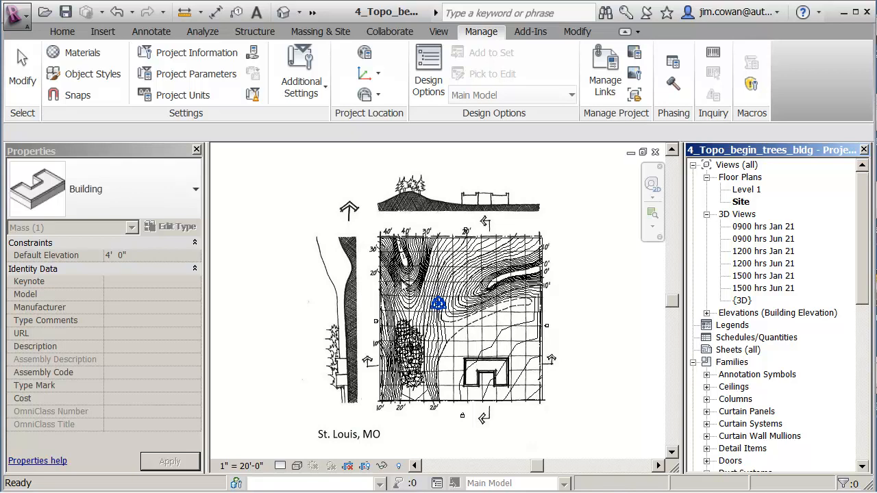
{"action": "left_click", "coordinate": [252, 257]}
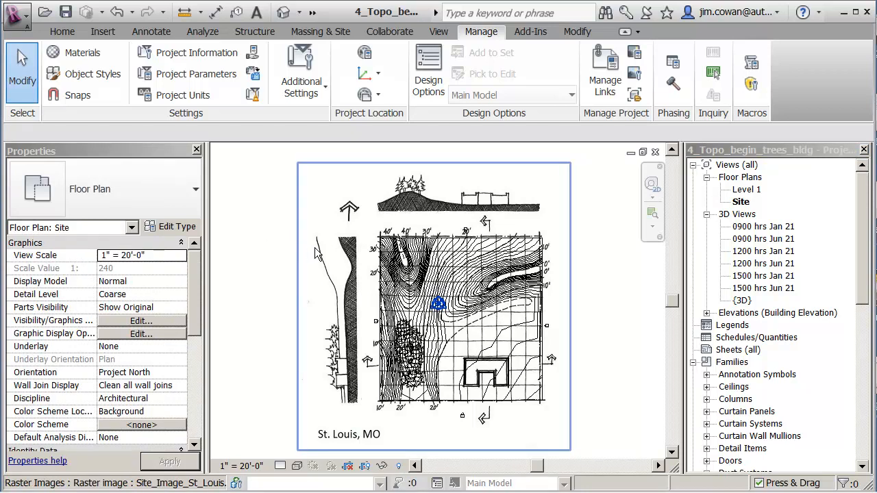
Delete the Site_Image_St_Louis.JPG raster image from the Site floor plan
{"action": "left_click", "coordinate": [317, 253]}
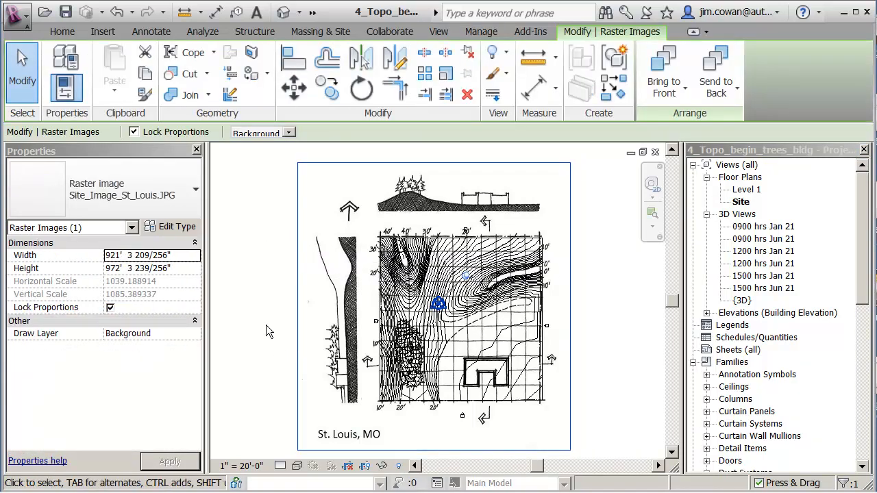
{"action": "key", "text": "Delete"}
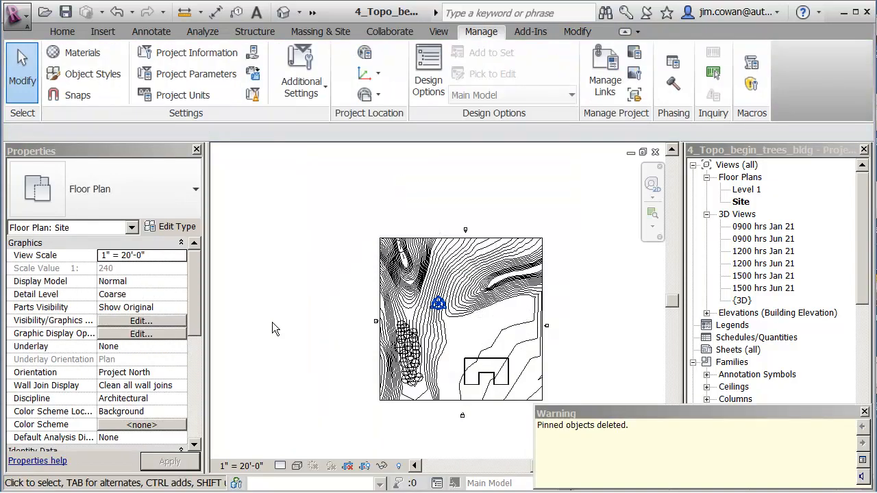
{"action": "scroll", "coordinate": [277, 289], "scroll_direction": "up", "scroll_amount": 4}
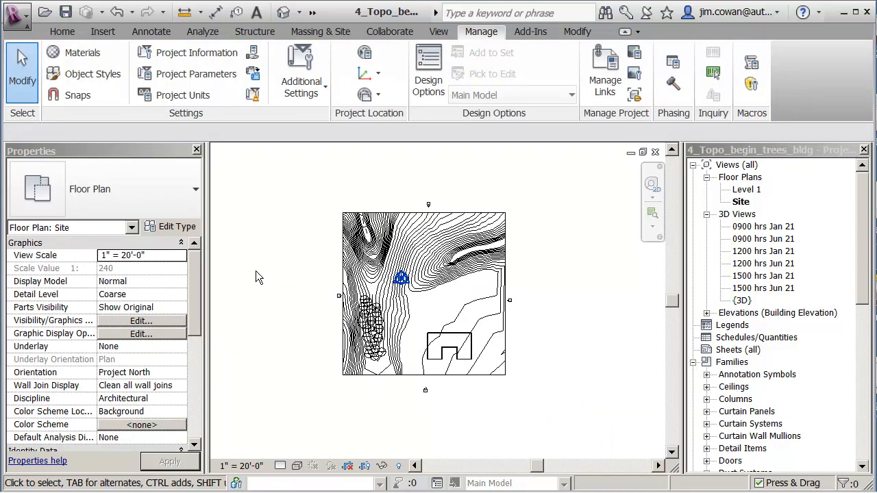